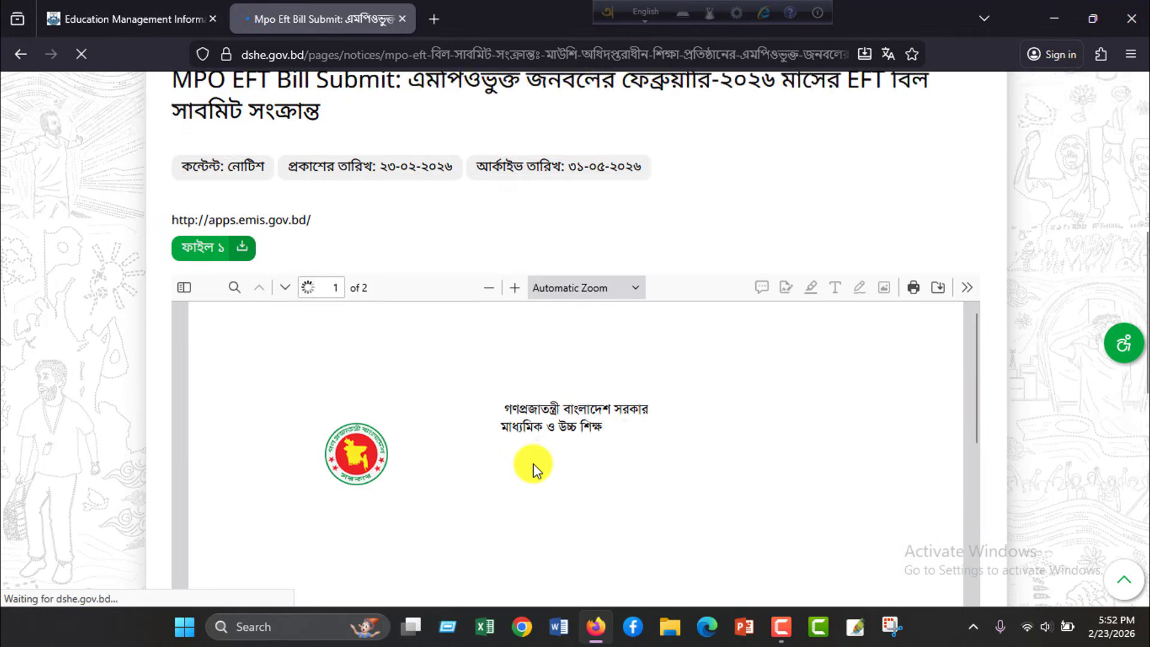
Look through the MPO EFT bill submission notice for February 2026 and open its attached file in full view
scroll(692, 355, "down", 3)
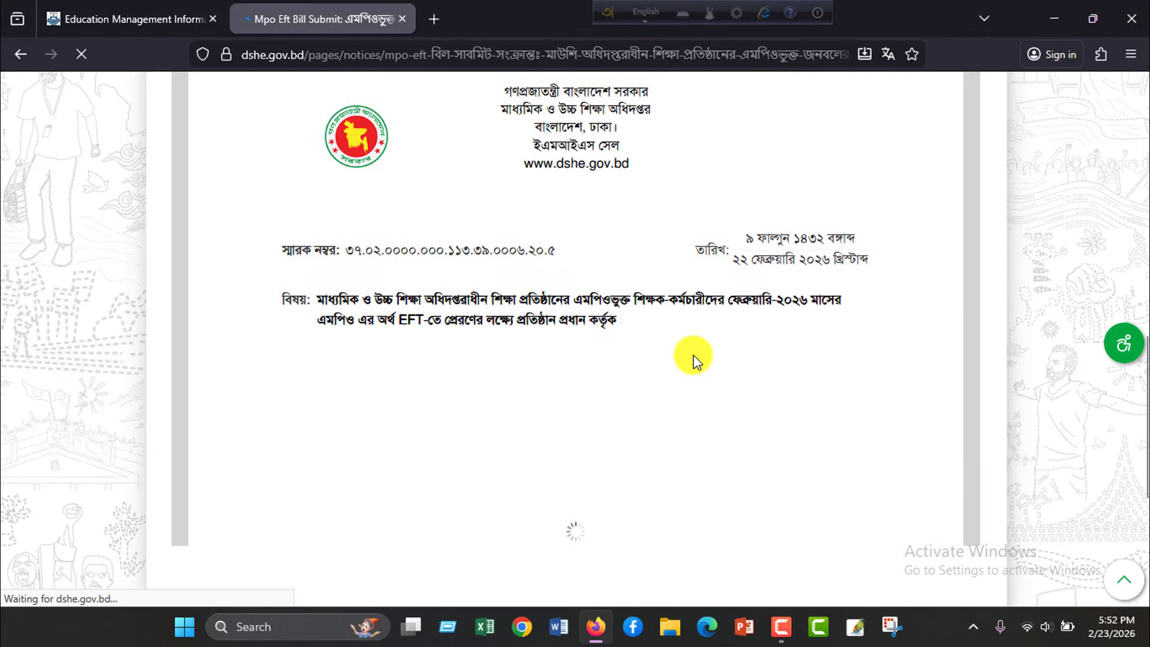
scroll(630, 373, "down", 3)
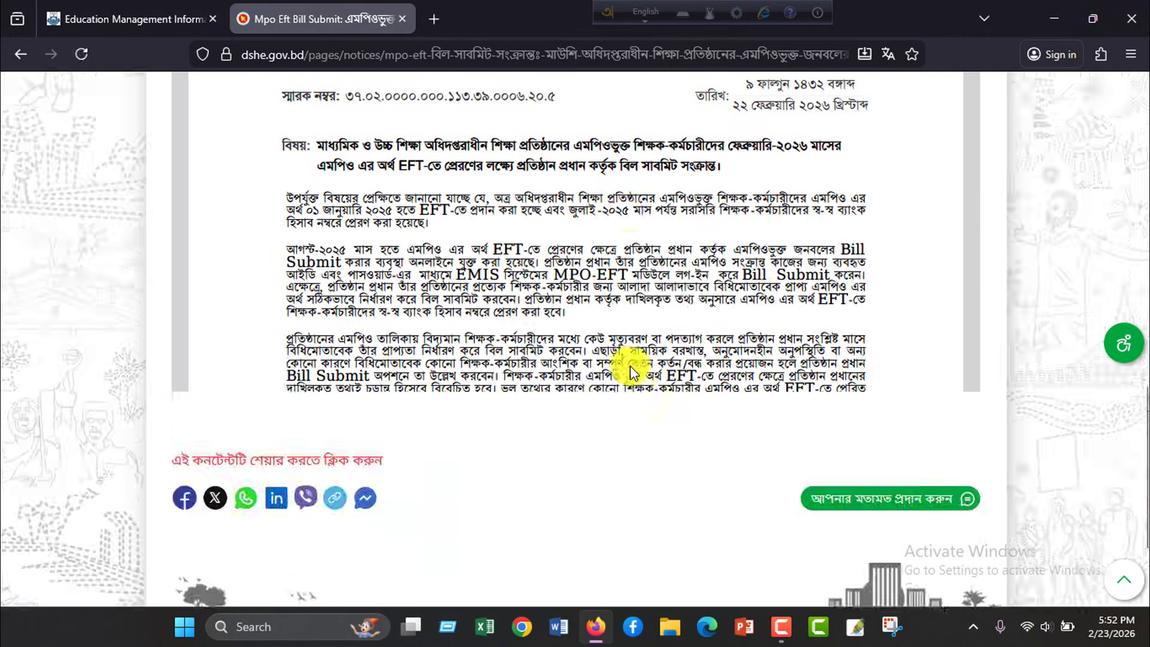
scroll(655, 374, "up", 7)
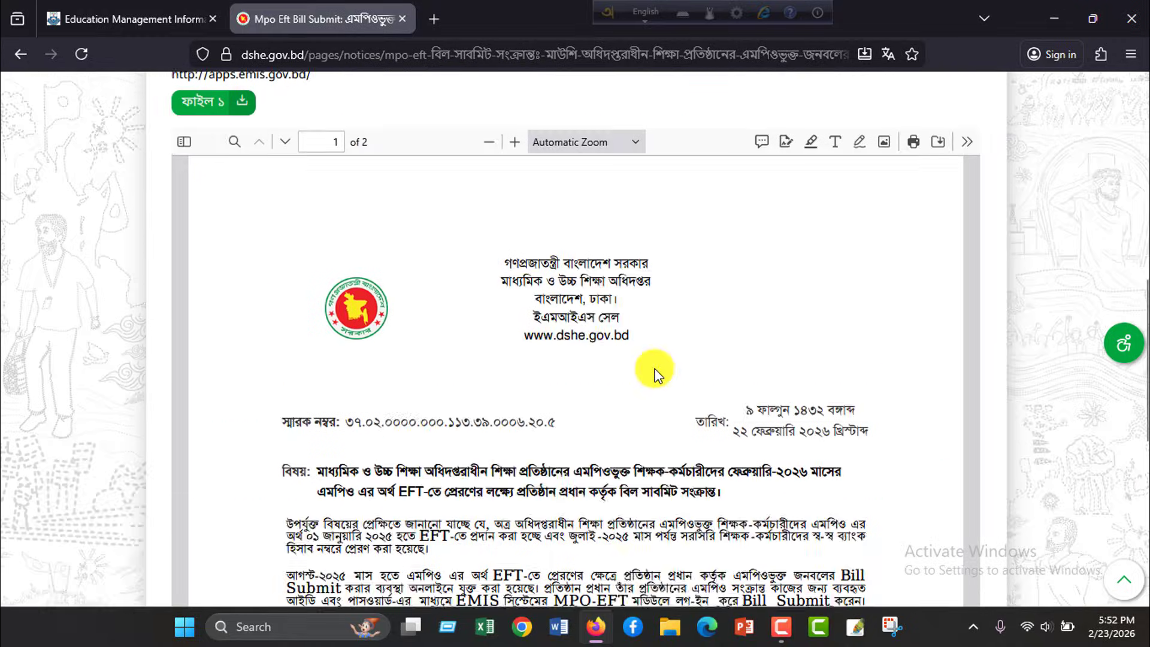
left_click(224, 197)
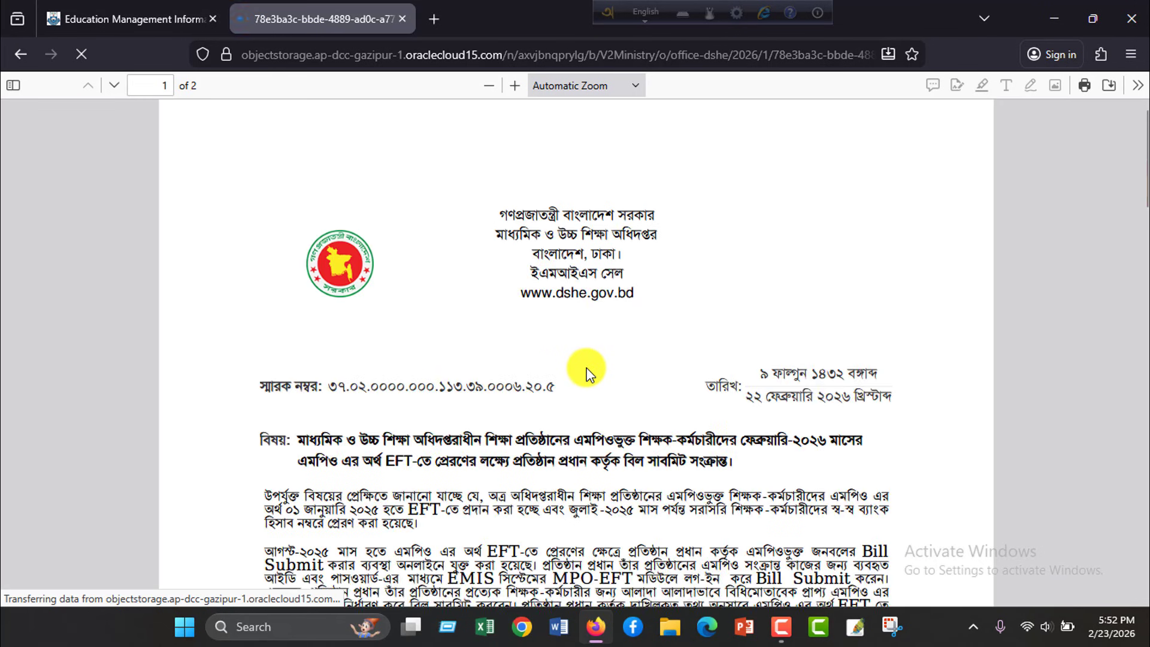
Find the submission deadline paragraph in the notice PDF and set the drawing tool's colour to red
scroll(586, 373, "down", 7)
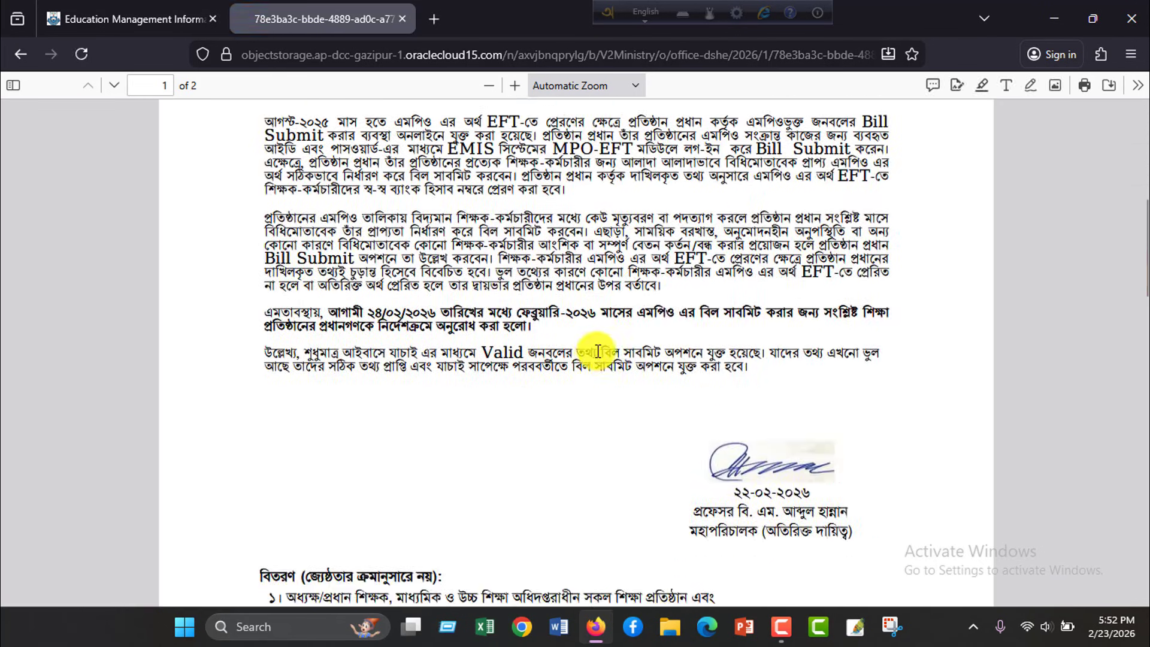
scroll(598, 351, "down", 2)
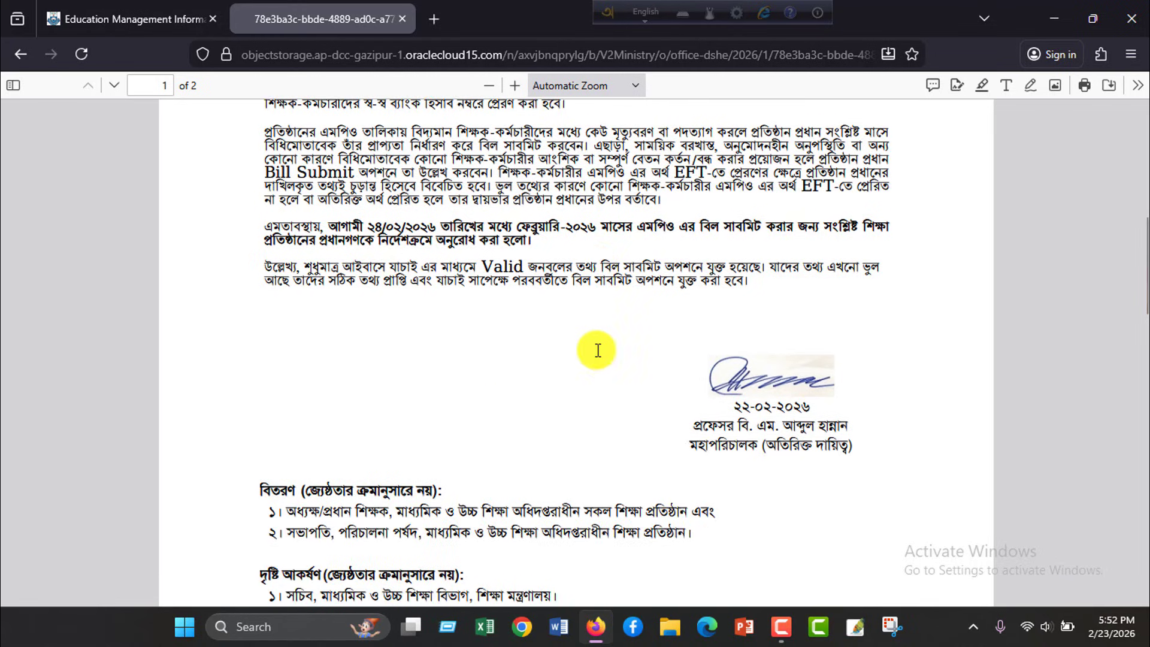
scroll(597, 352, "up", 2)
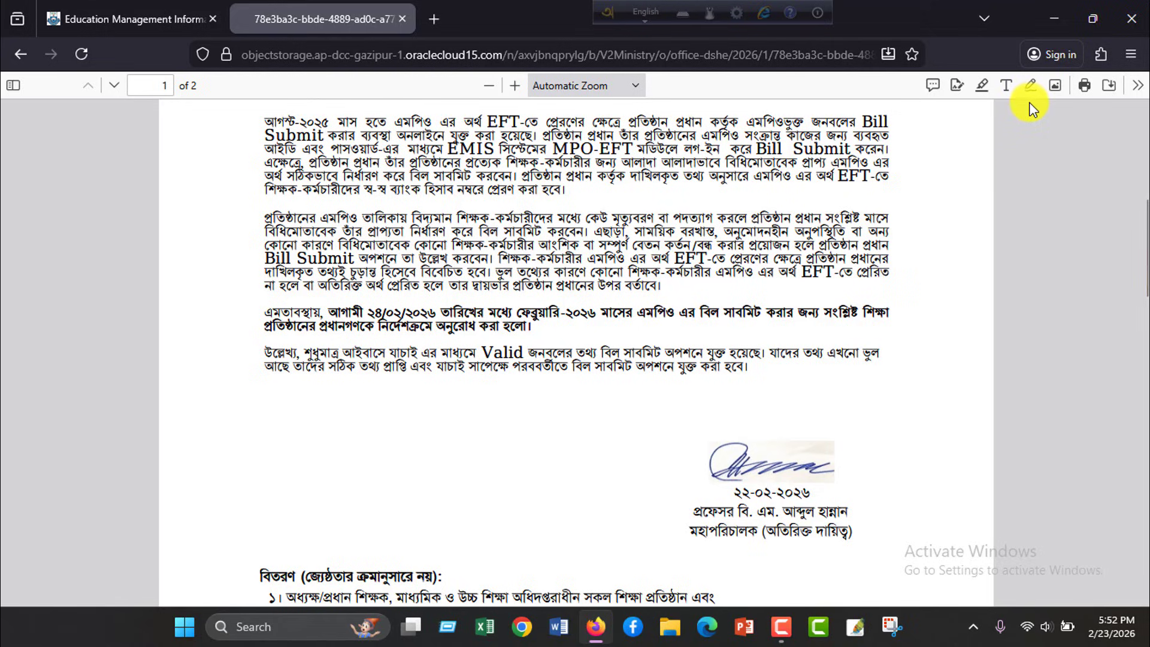
left_click(1031, 86)
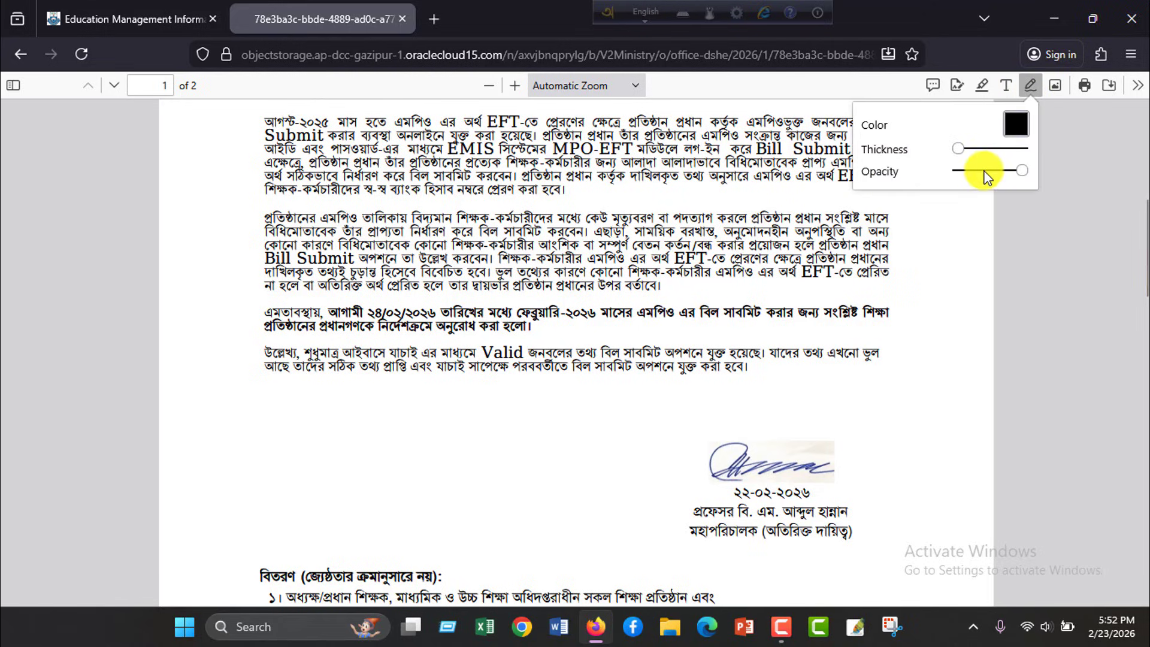
left_click(1015, 122)
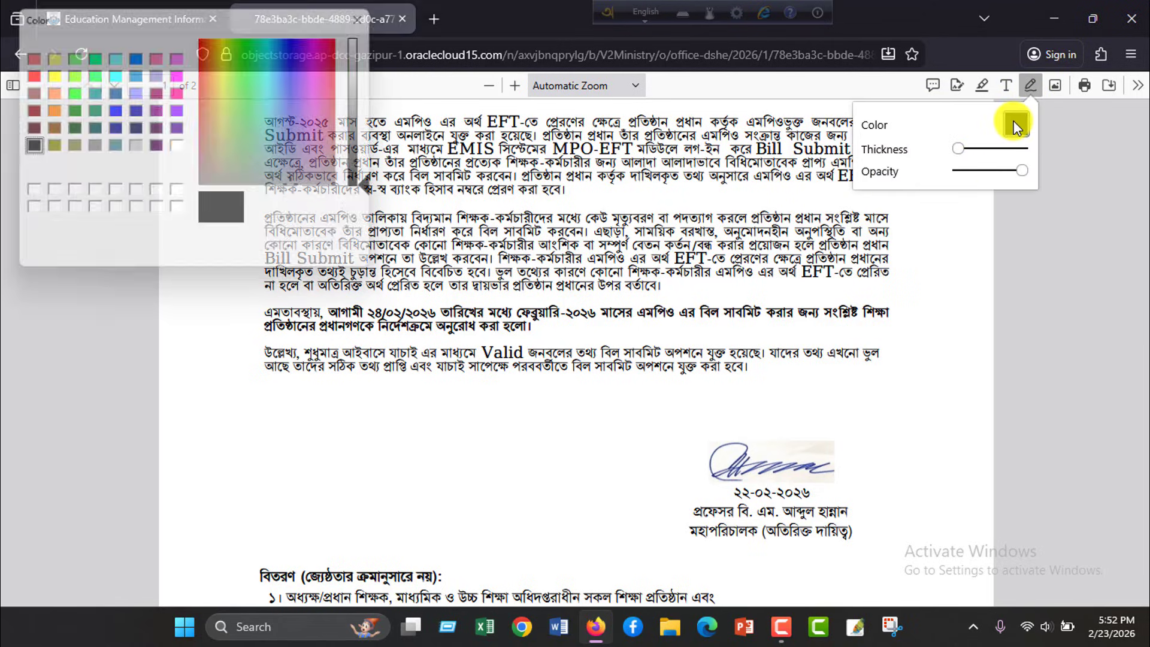
left_click(26, 74)
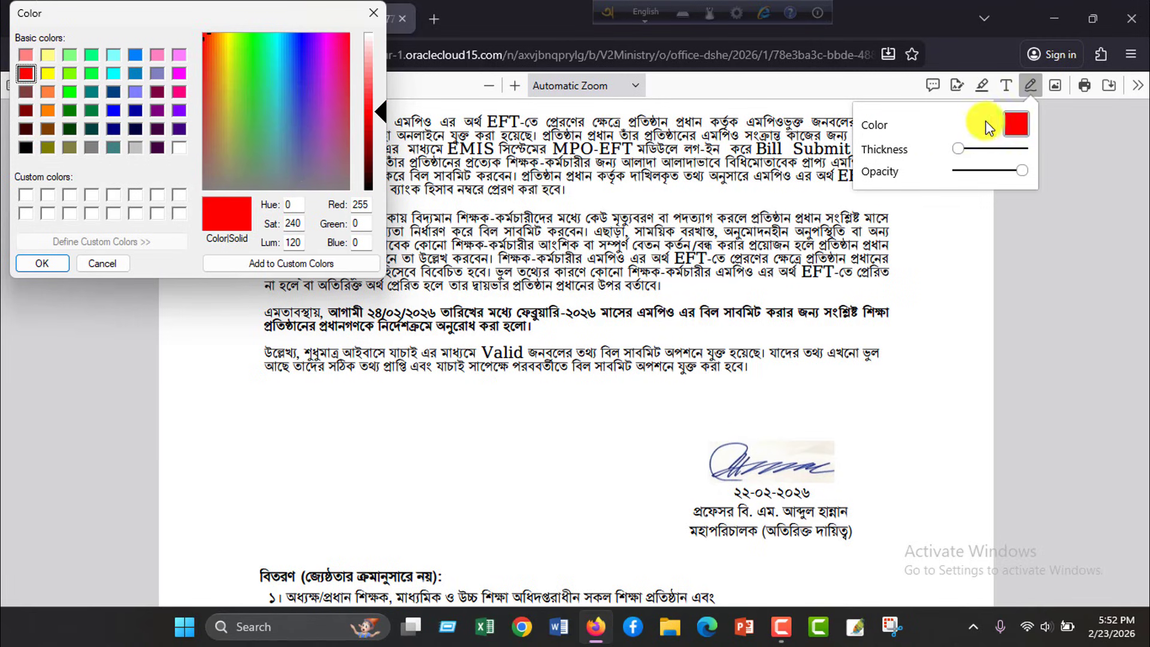
left_click(1017, 121)
left_click(61, 266)
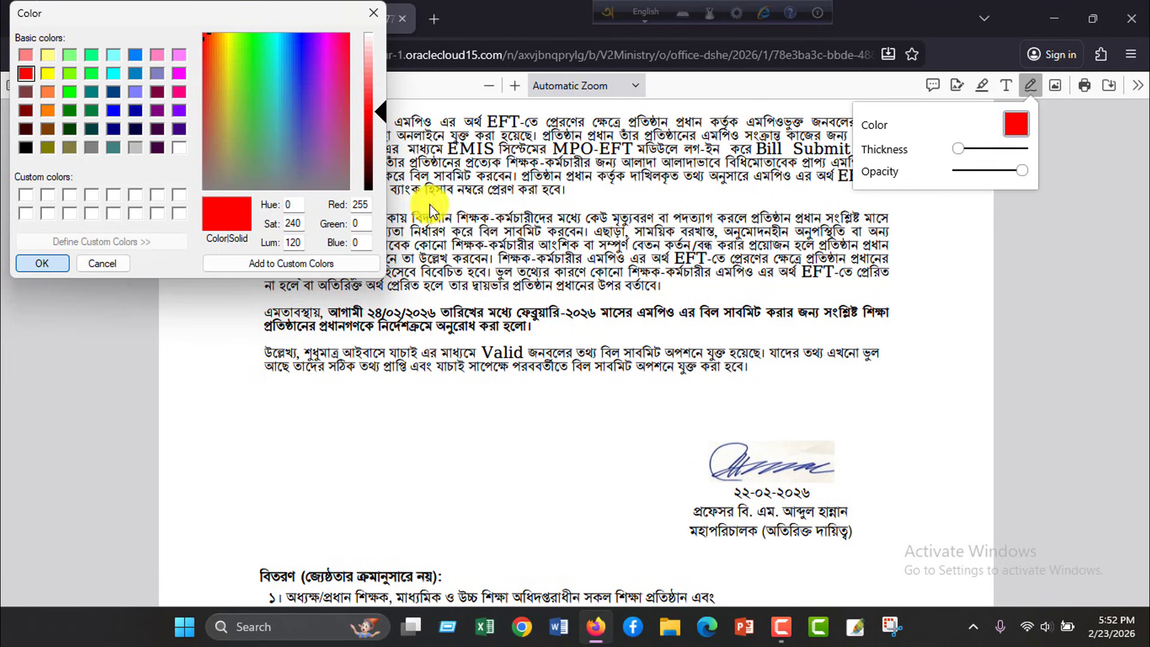
Increase the pen thickness and draw a freehand outline around the 24/02/2026 deadline text, then leave drawing mode
left_click_drag(961, 147, 978, 149)
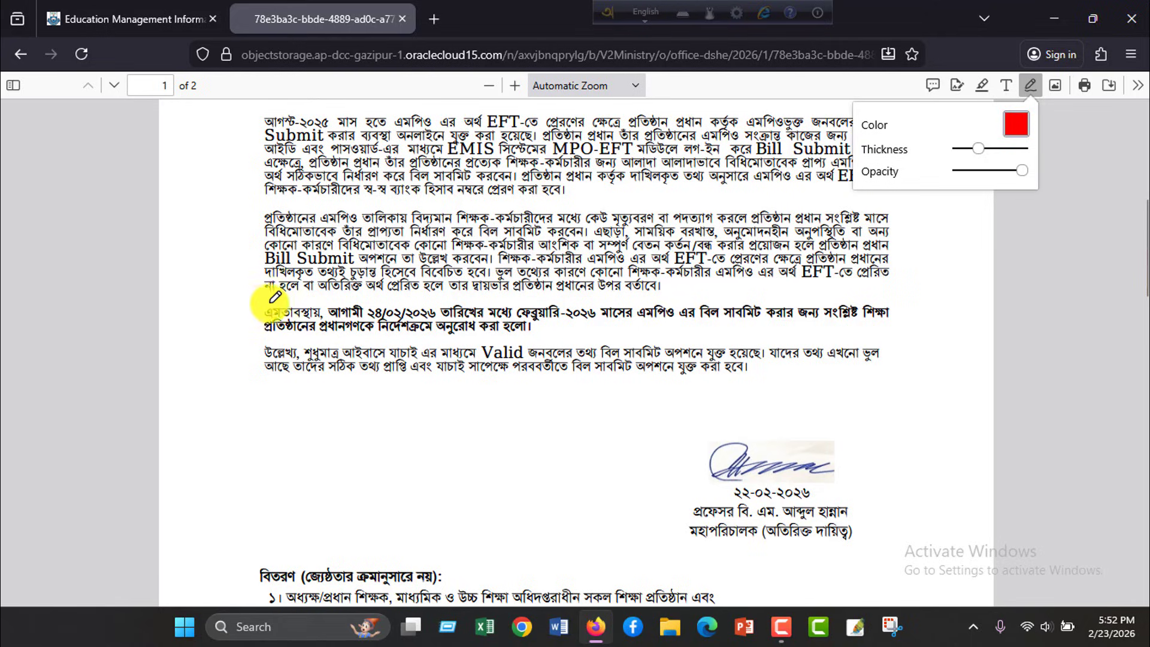
mouse_move(258, 300)
left_mouse_down()
mouse_move(539, 291)
mouse_move(570, 322)
mouse_move(258, 335)
mouse_move(249, 315)
mouse_move(287, 296)
left_mouse_up()
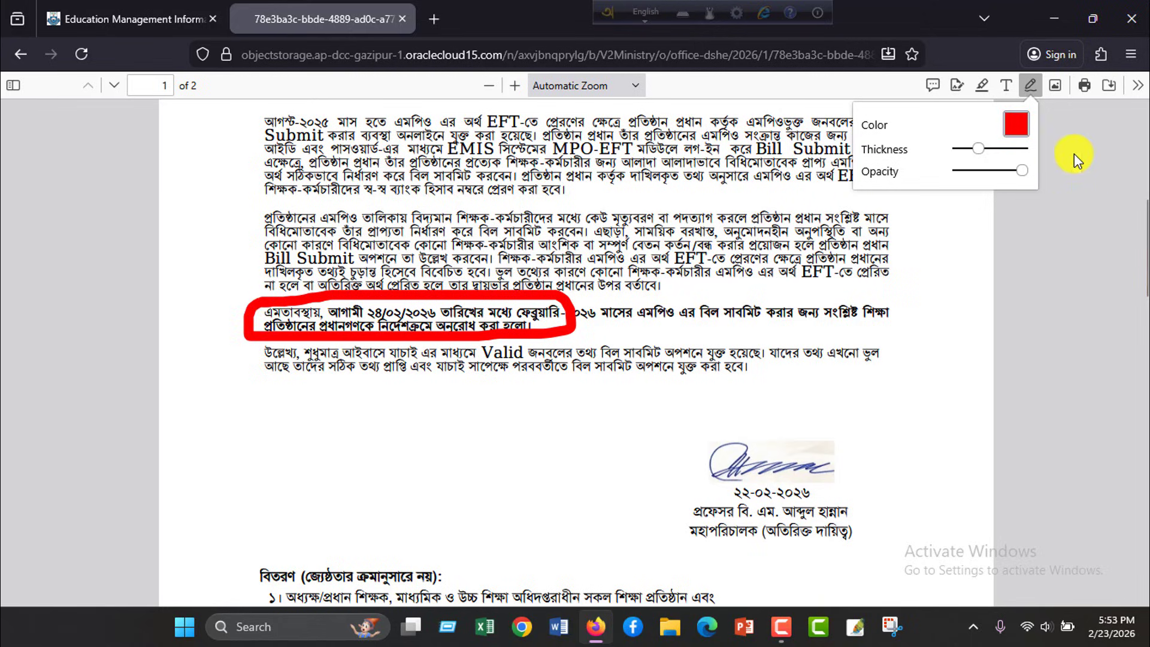
left_click(1030, 89)
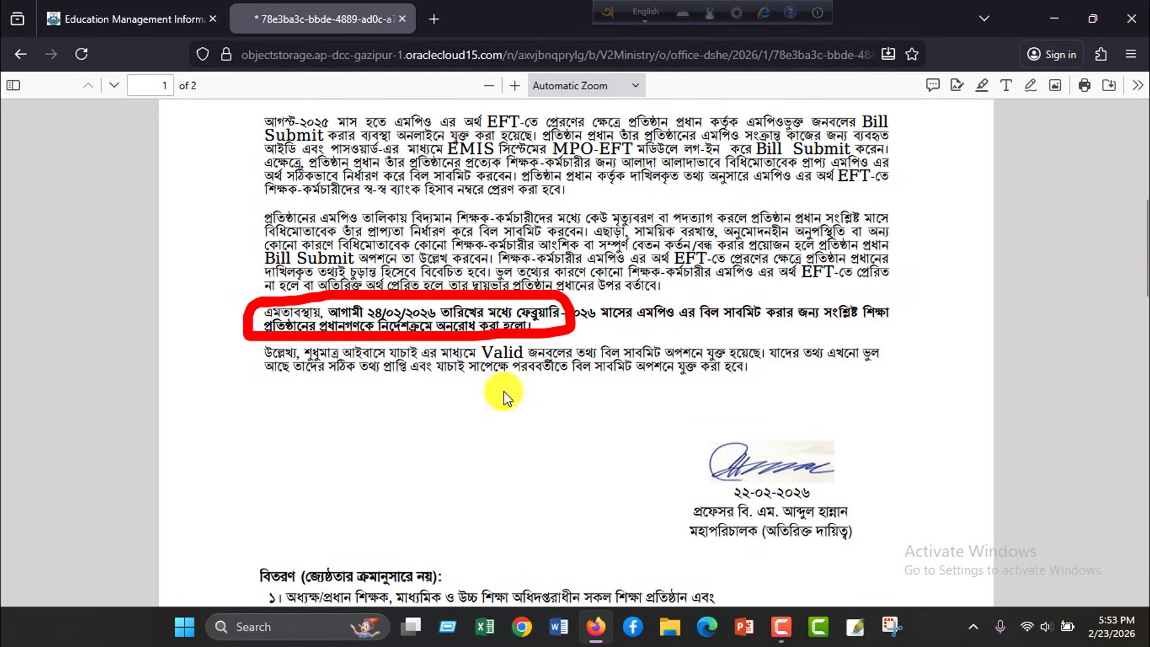
left_click(92, 15)
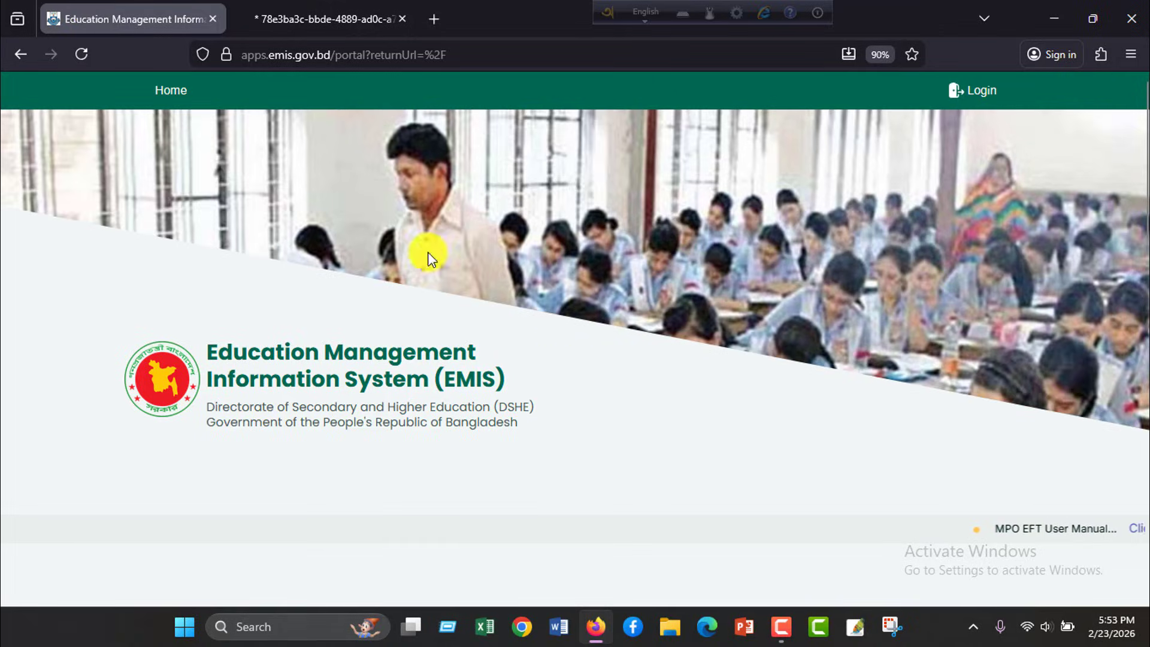
left_click(169, 93)
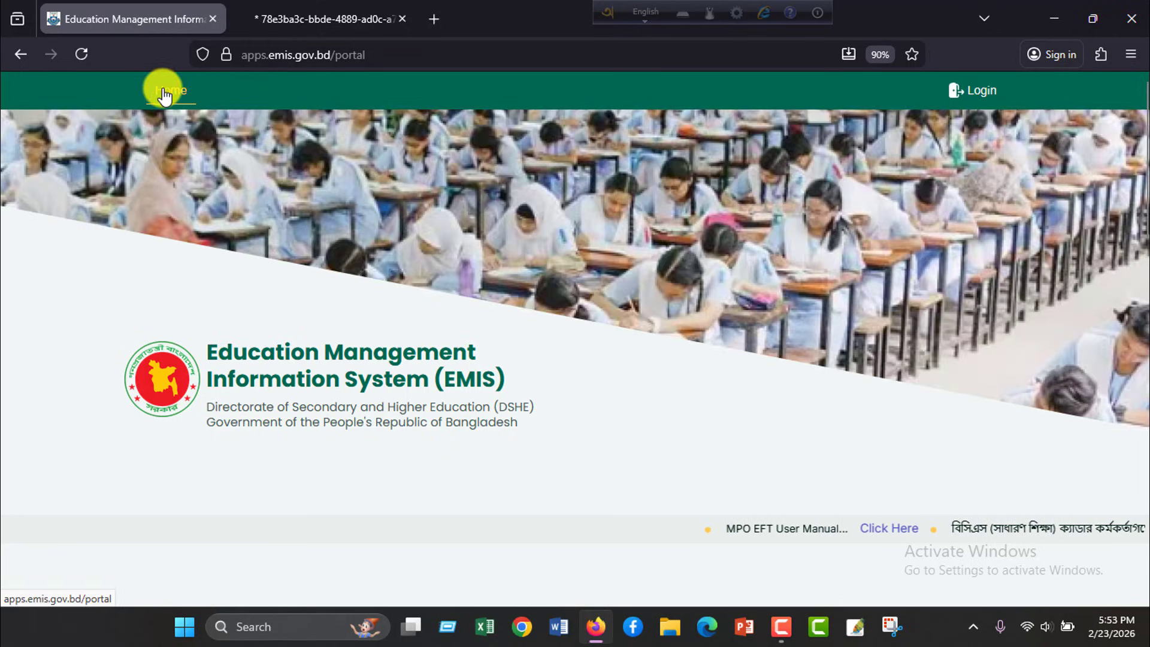
left_click(24, 54)
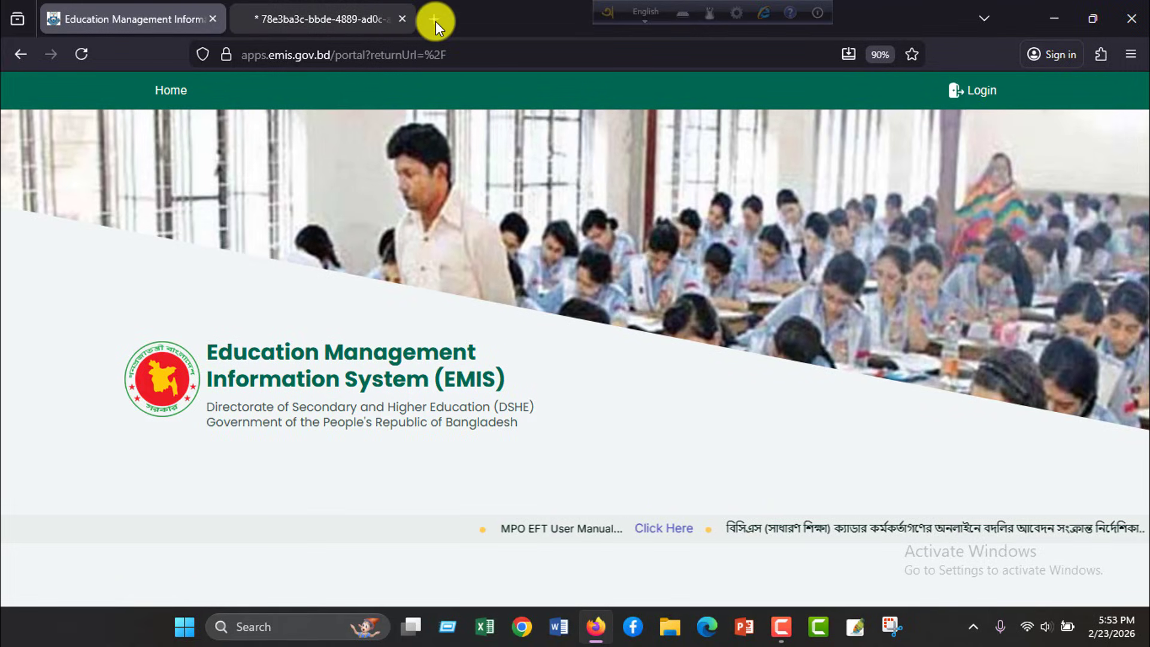
Open emis.gov.bd in a new tab, close the old EMIS portal tab and go to the MPO EFT login page
left_click(435, 20)
type("emis.gov.bd/")
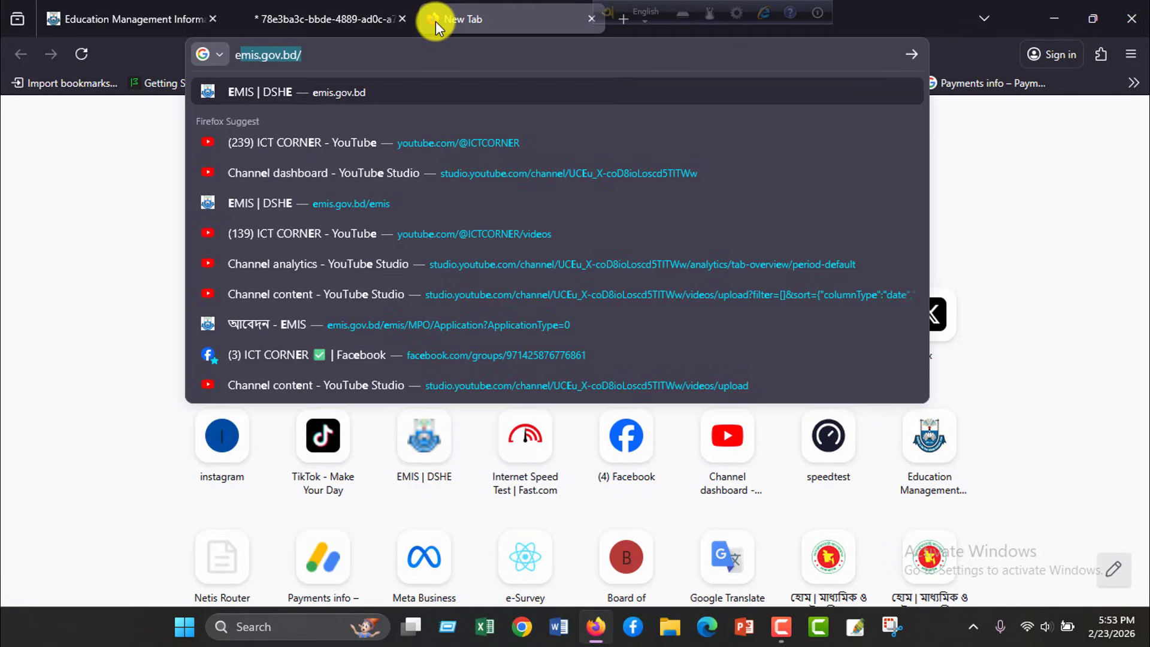
key("Return")
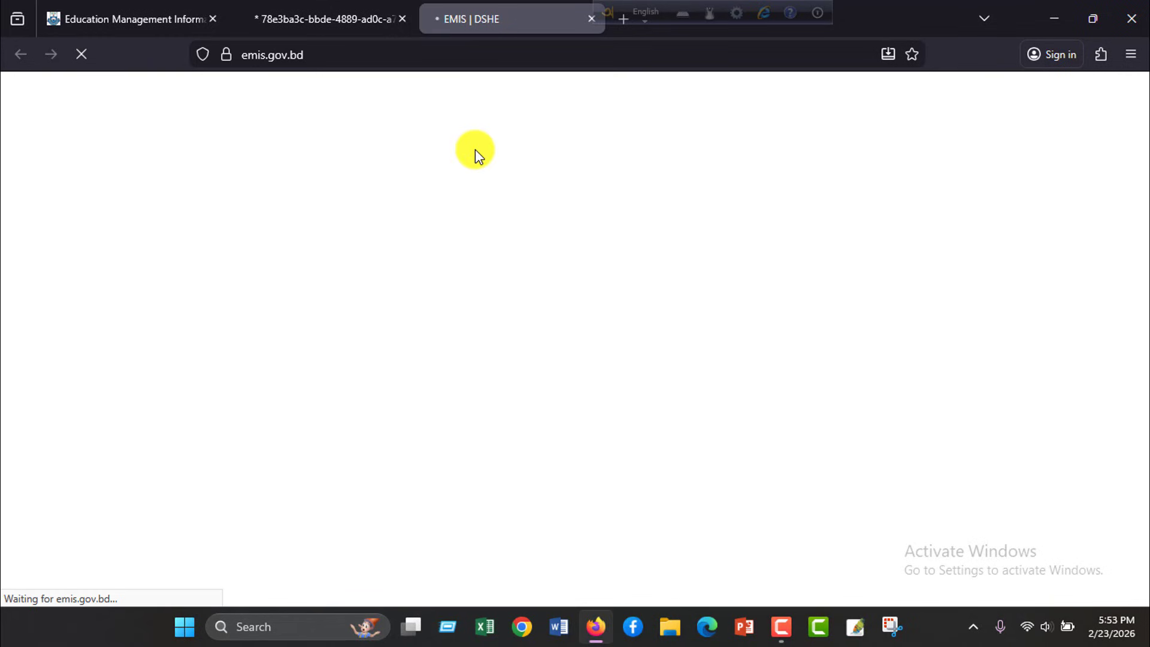
left_click(213, 18)
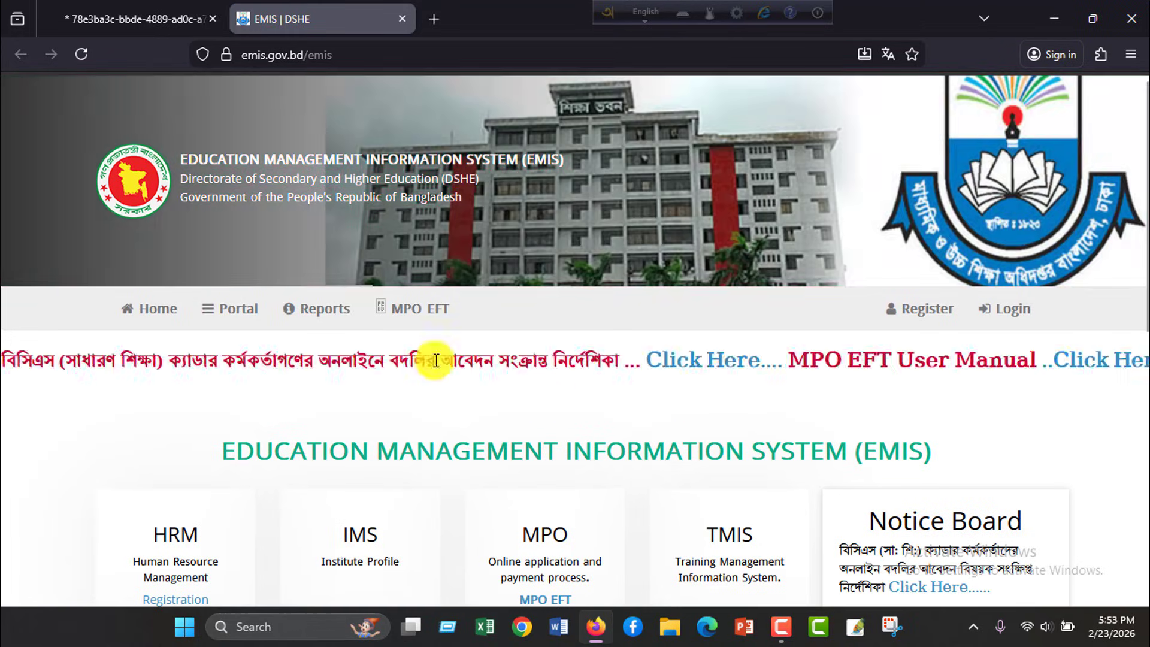
left_click(413, 312)
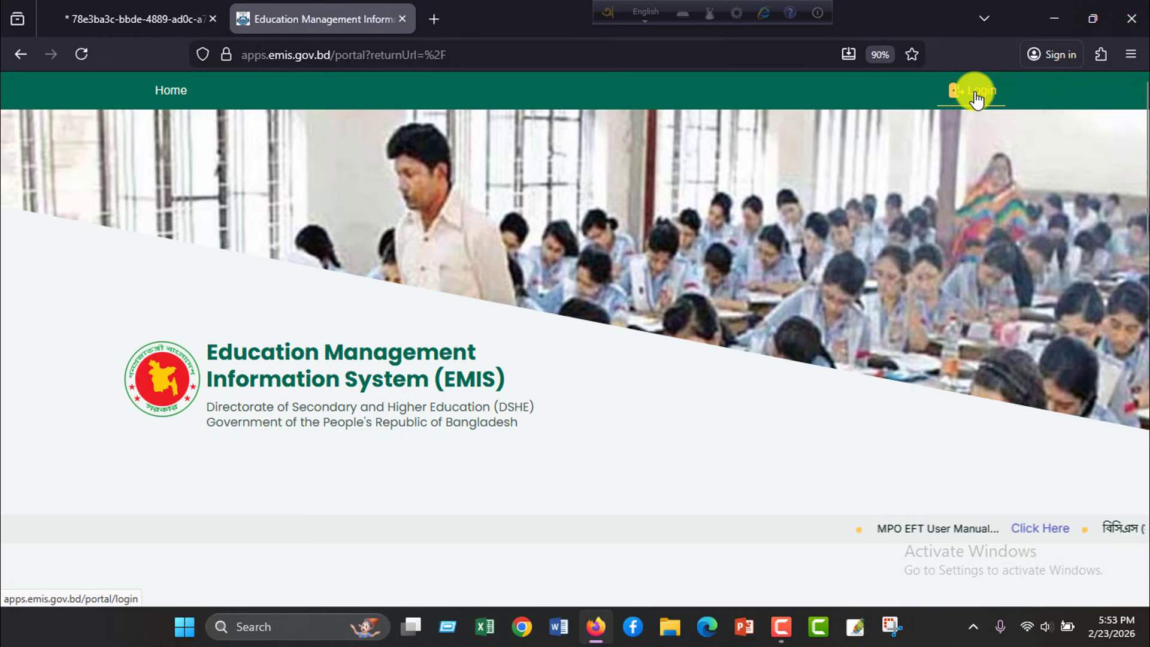
left_click(977, 96)
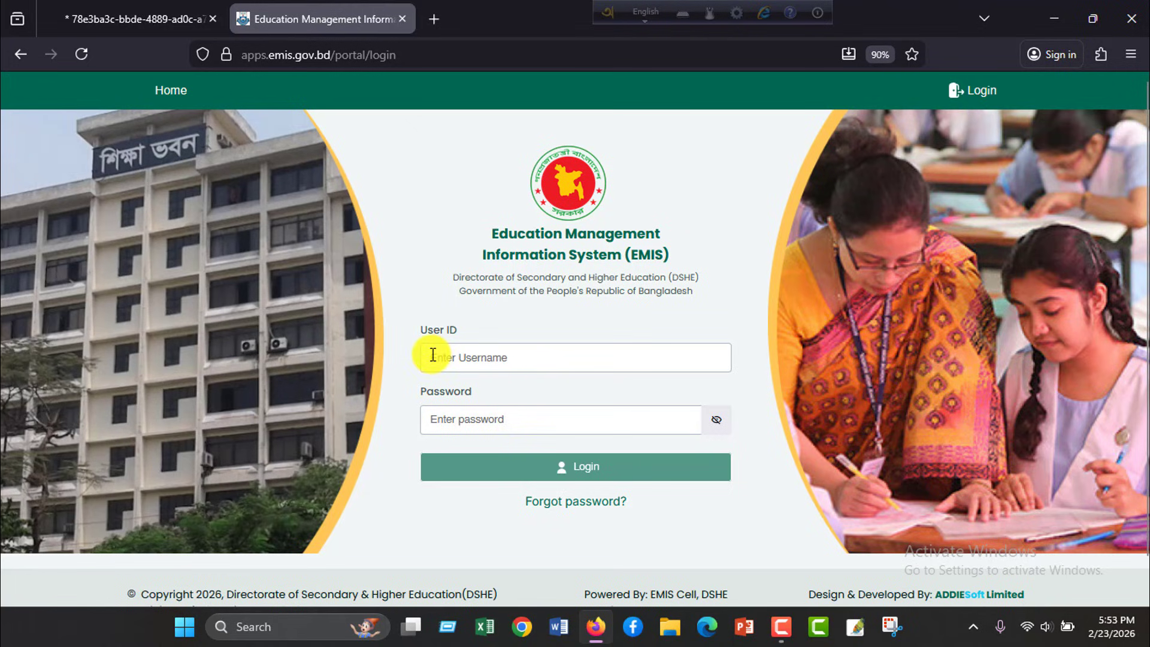
Log in to the EMIS portal with the institution's user ID and password
left_click_drag(420, 328, 477, 329)
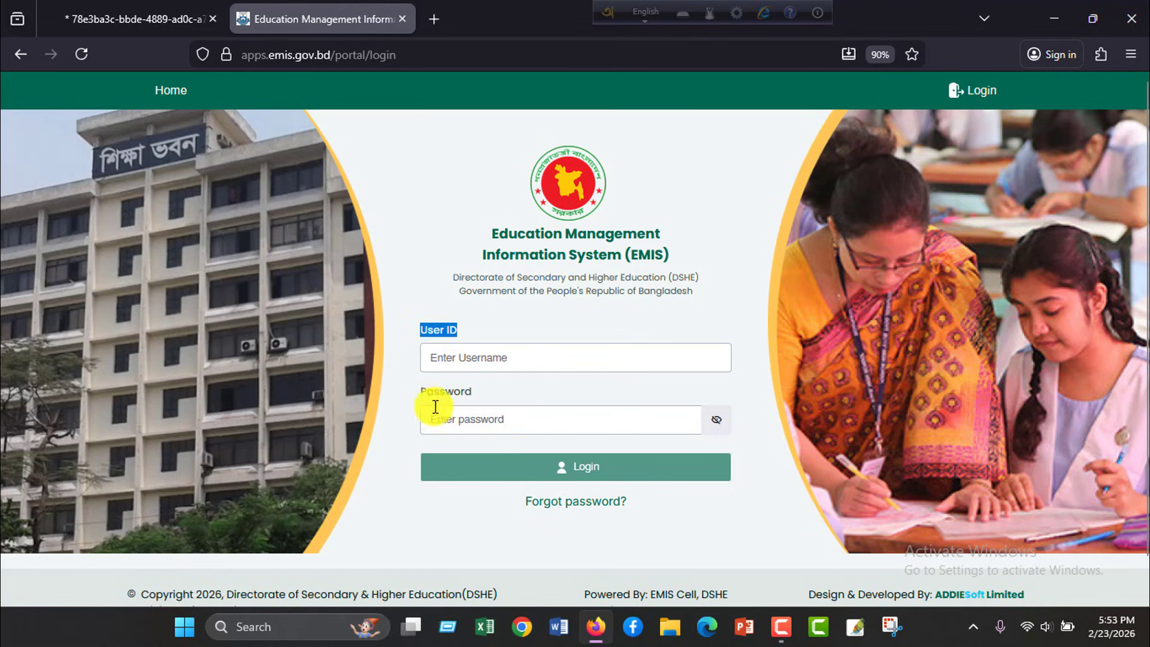
left_click_drag(419, 390, 505, 380)
left_click(519, 385)
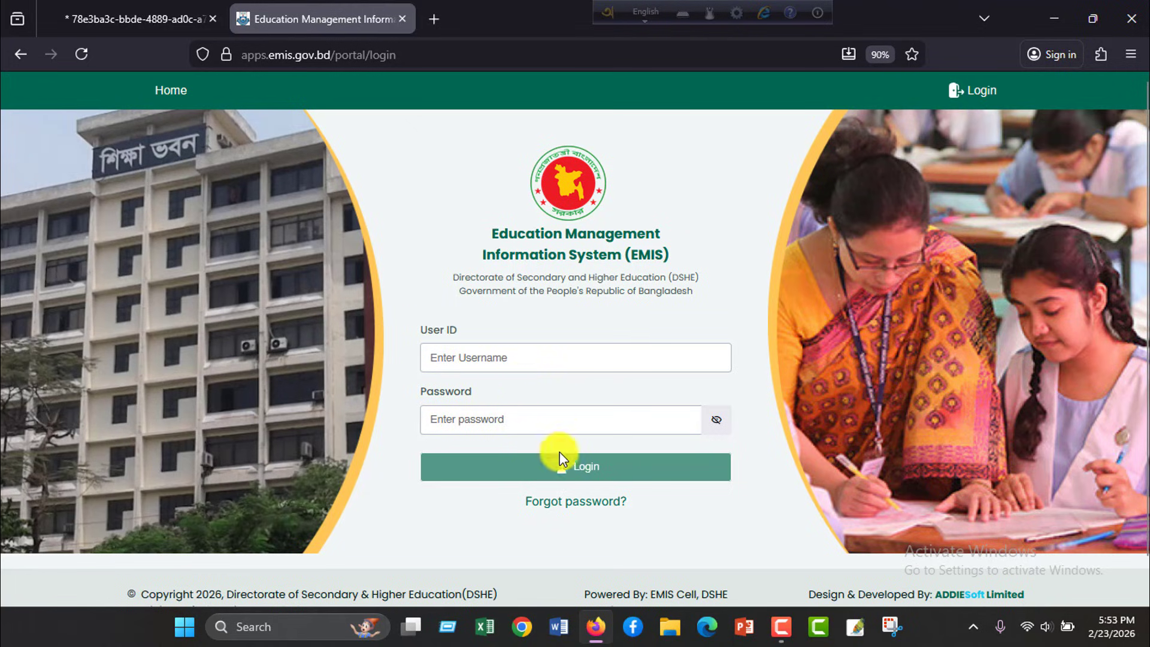
left_click(585, 468)
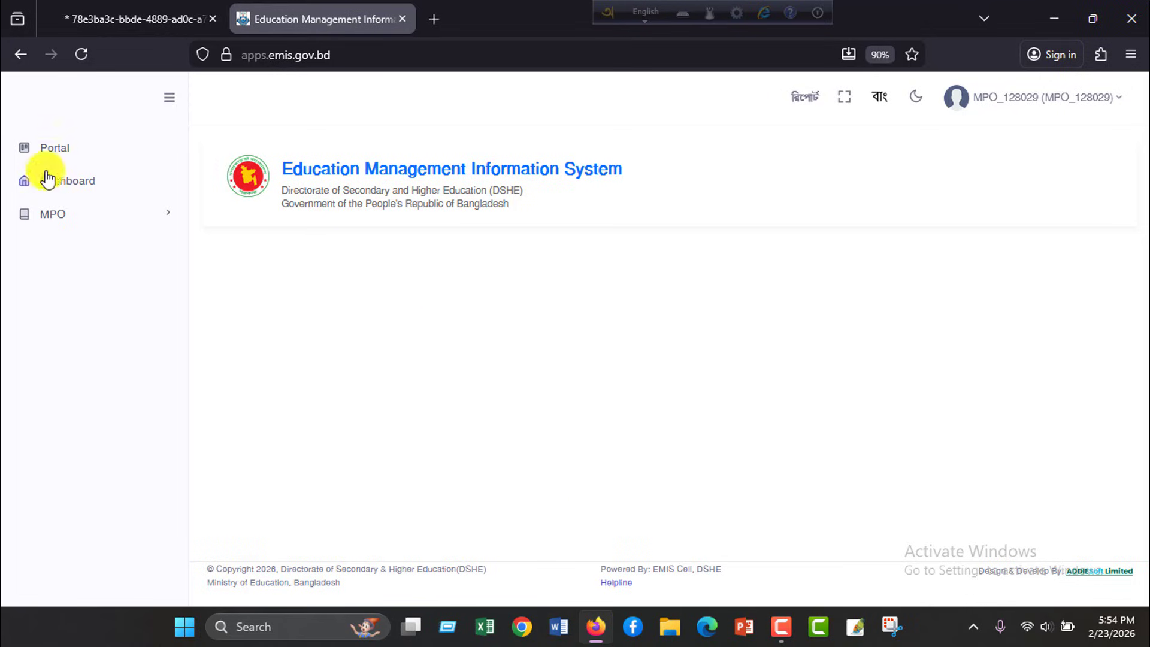
In the MPO Bill Submit form, set the financial month to February and the MPO code to BANIAGANTI S. N. ACADEMY
left_click(155, 214)
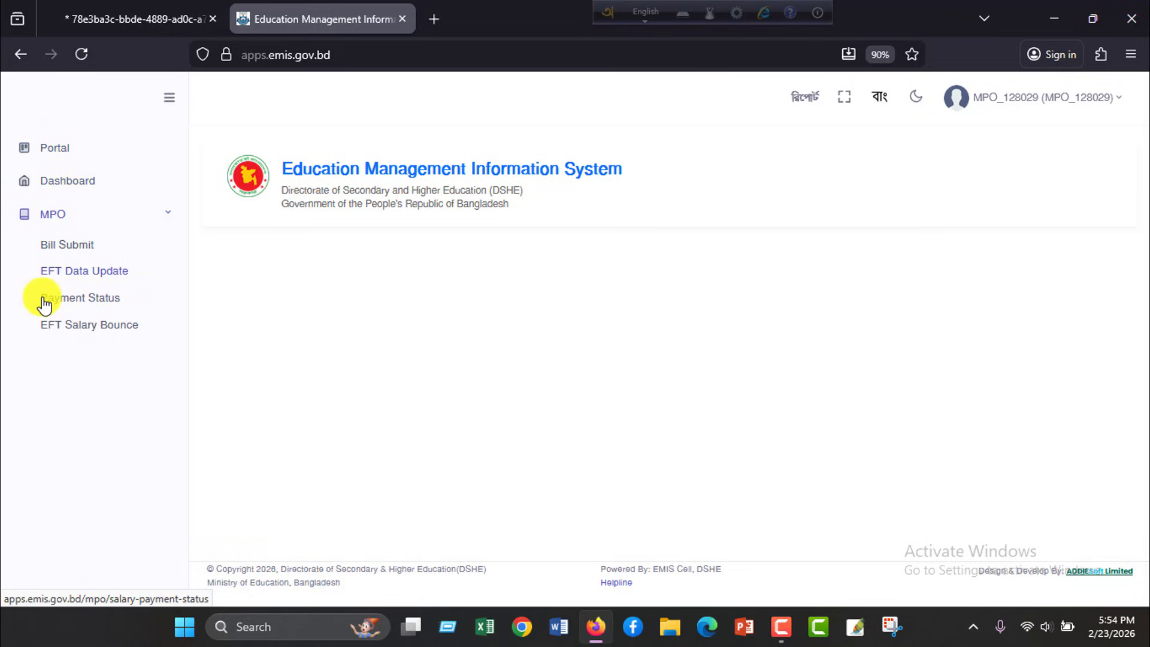
left_click(65, 251)
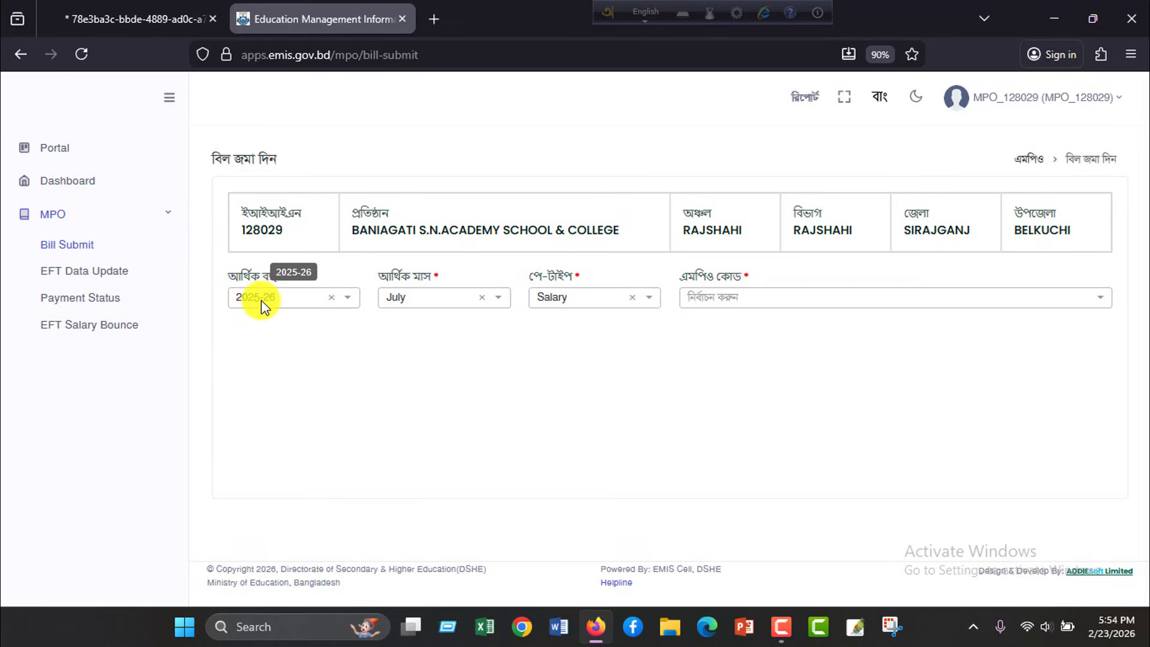
left_click(433, 304)
scroll(419, 413, "down", 3)
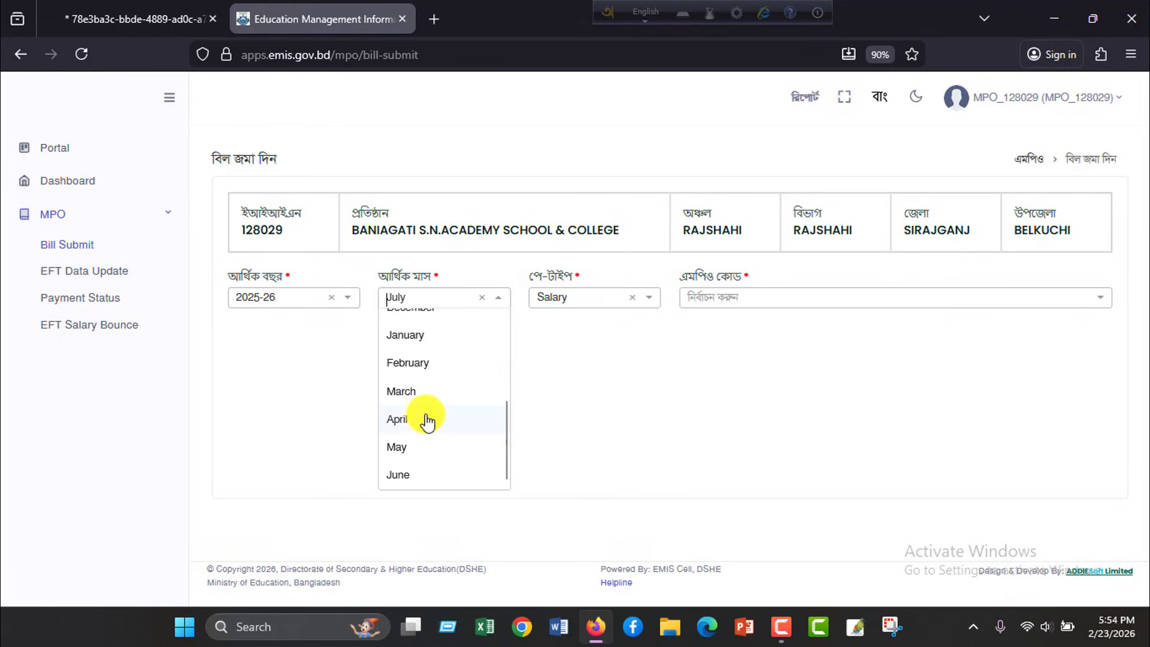
left_click(419, 363)
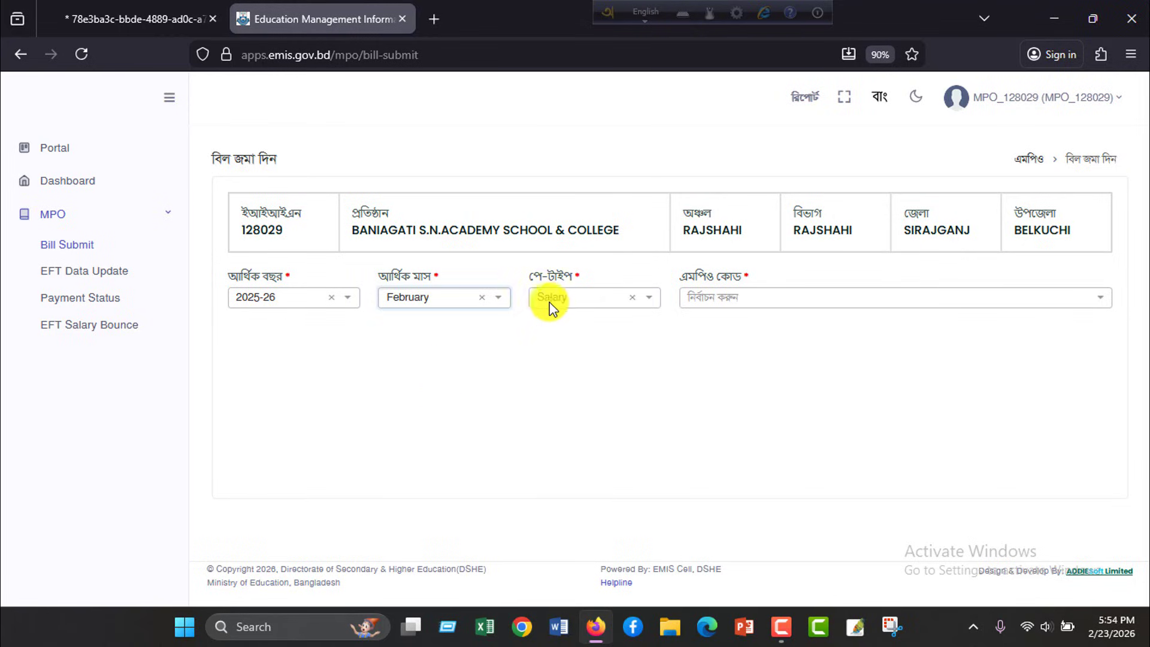
left_click(724, 297)
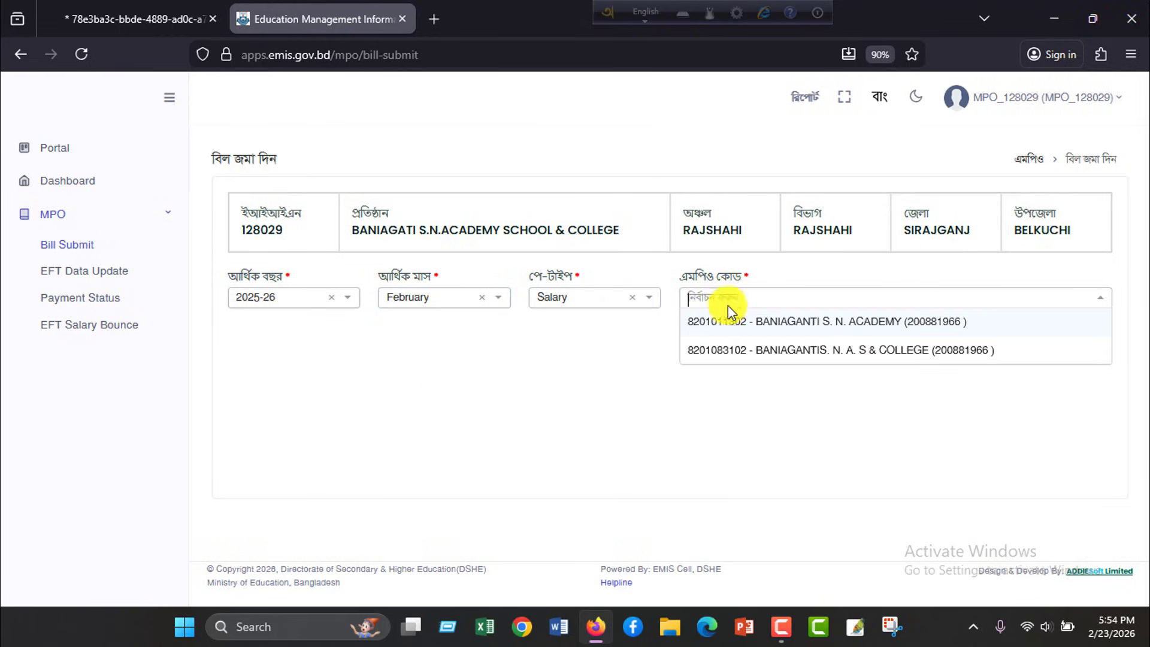
left_click(735, 323)
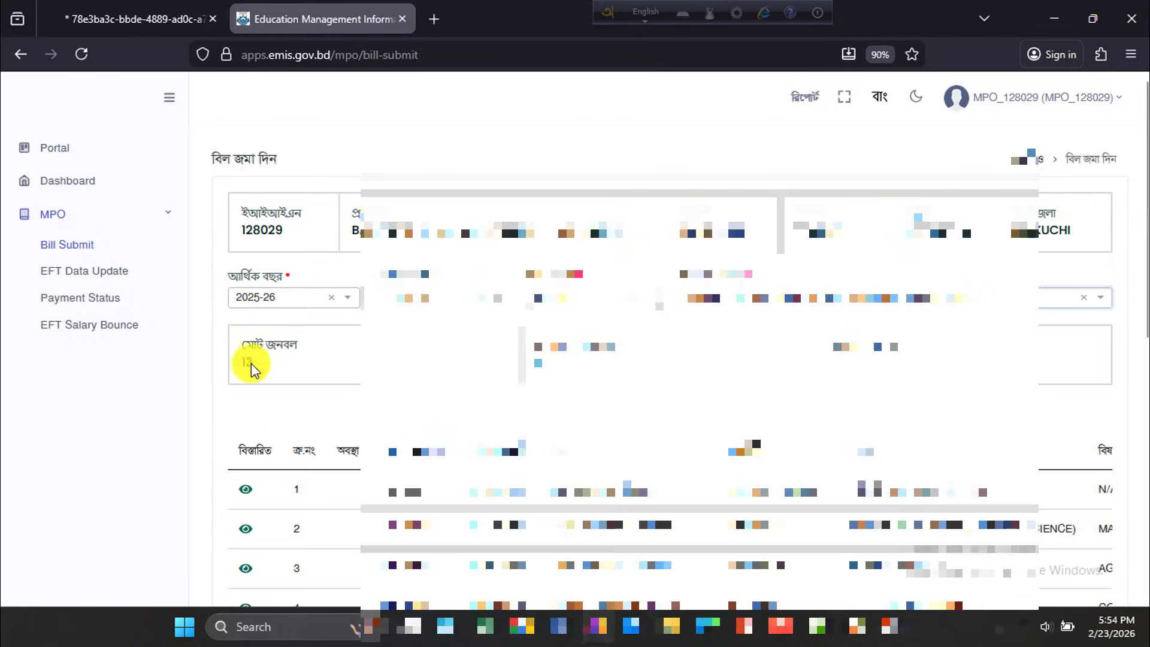
Check the staff totals above the bill list and open the details of the first employee
left_click_drag(236, 355, 886, 358)
left_click(781, 372)
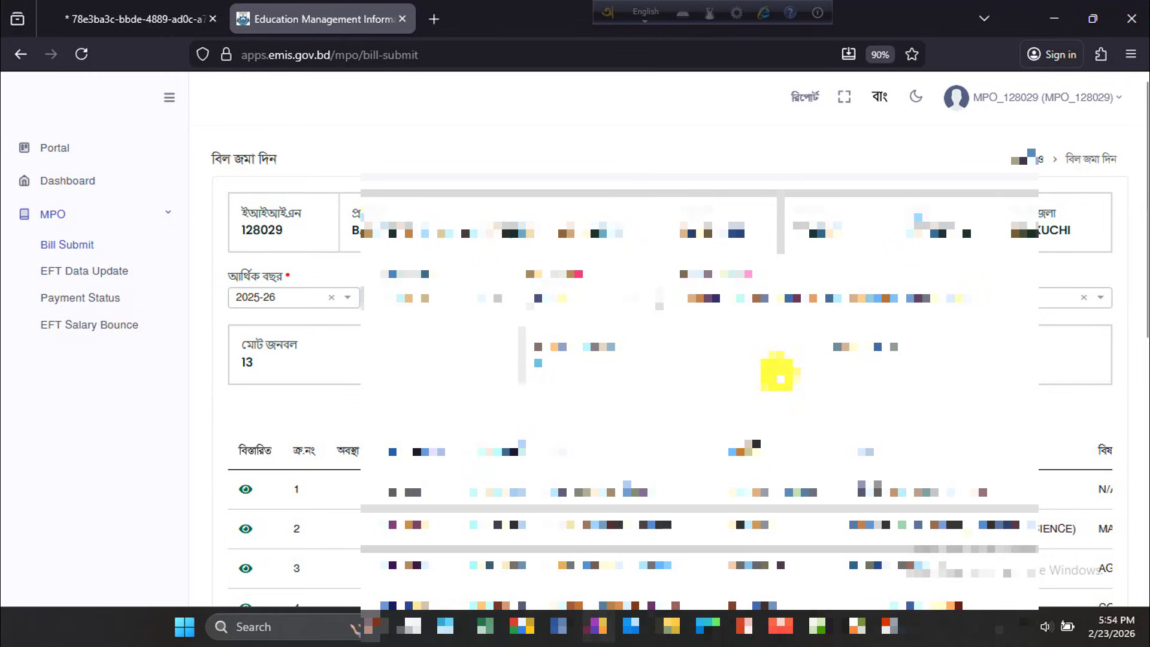
left_click_drag(241, 365, 393, 363)
left_click(536, 364)
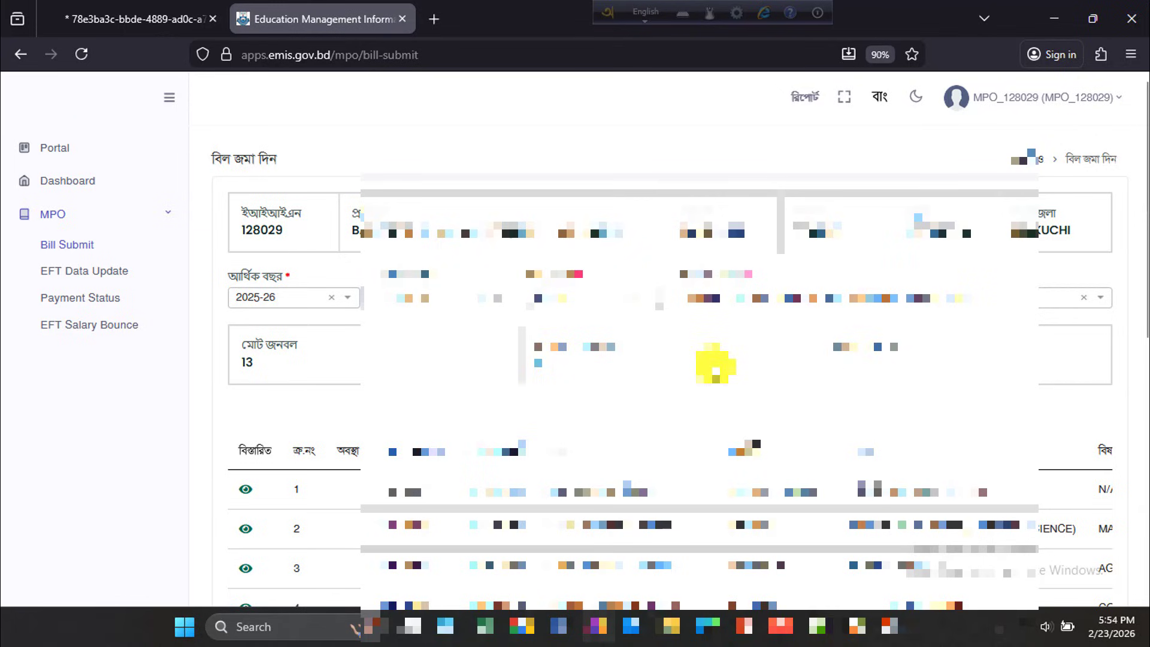
scroll(713, 364, "down", 3)
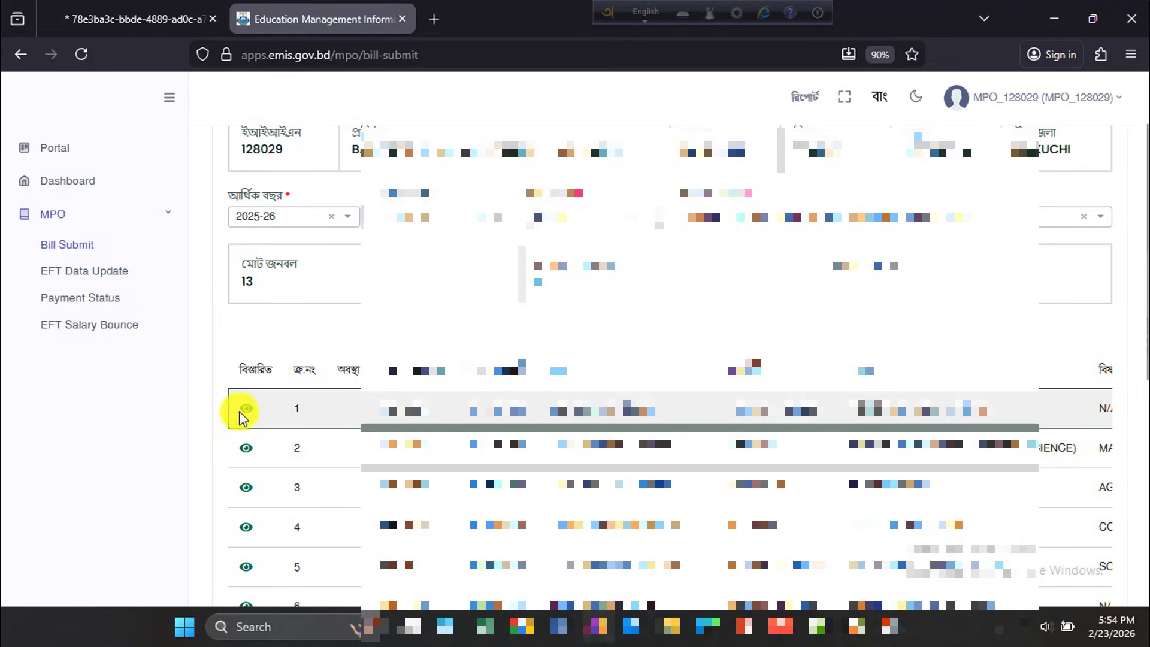
left_click(246, 411)
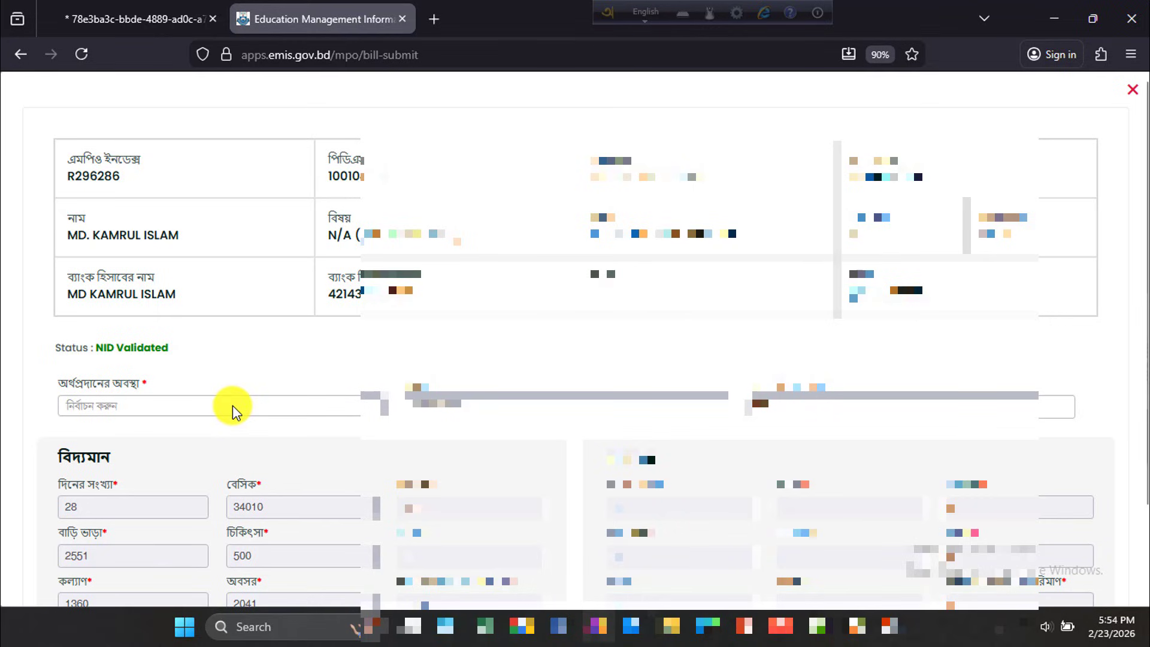
Set the first employee's payment status (অর্থপ্রদানের অবস্থা) to সম্পূর্ণ পেমেন্ট and save the record
scroll(386, 477, "down", 2)
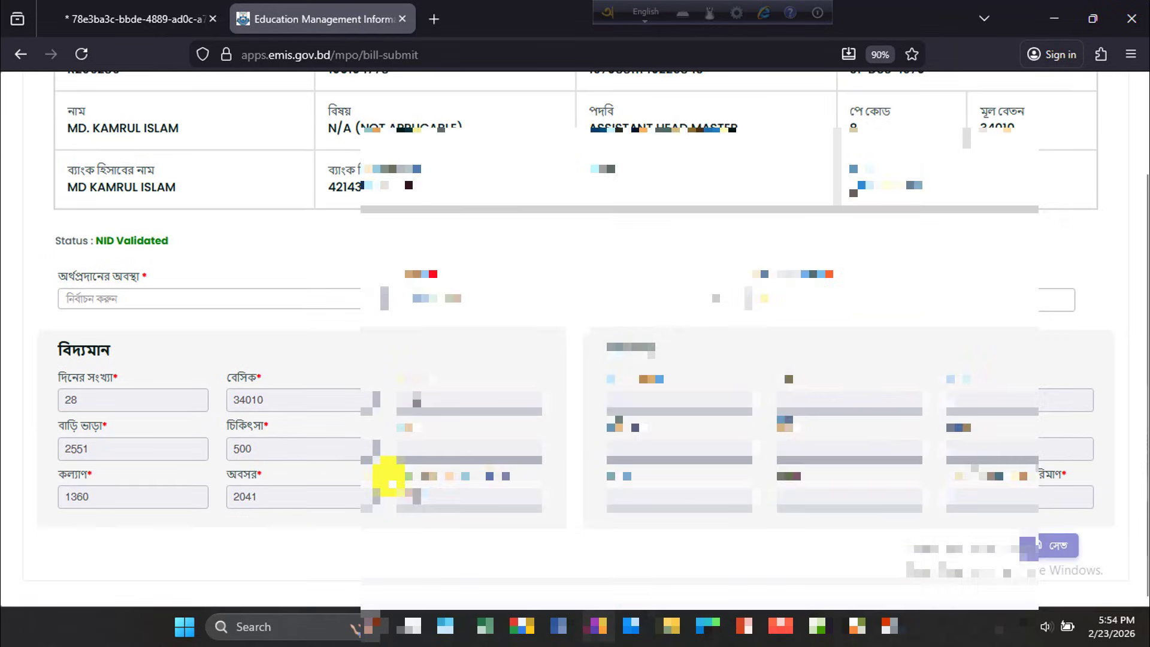
left_click(239, 299)
left_click(198, 327)
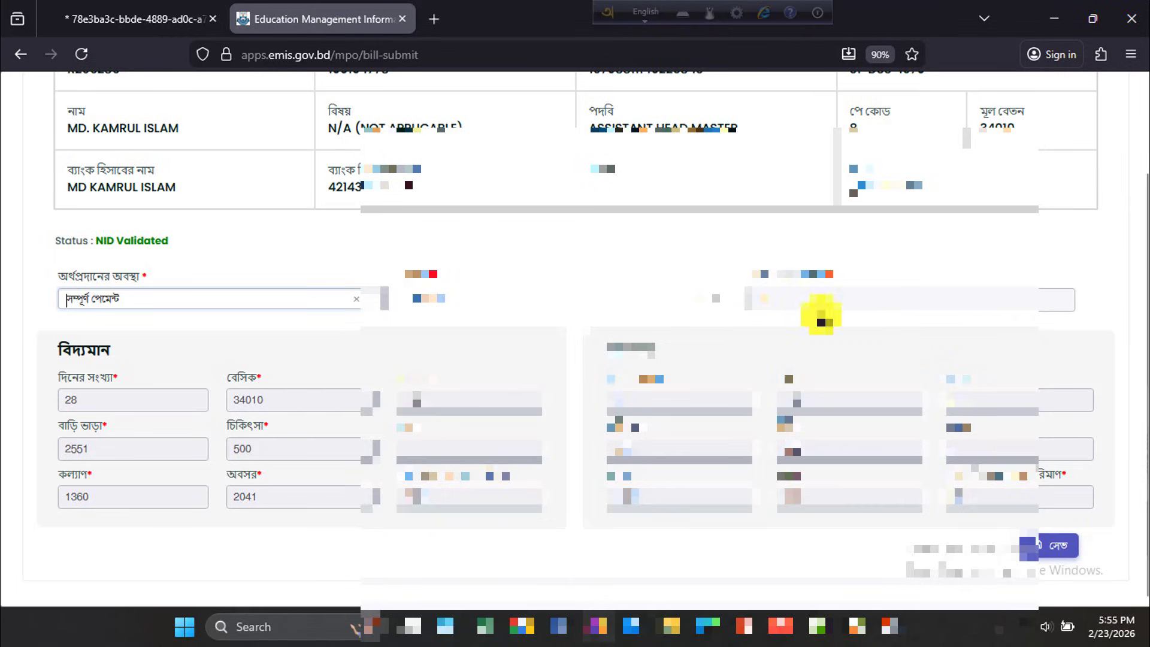
left_click(816, 297)
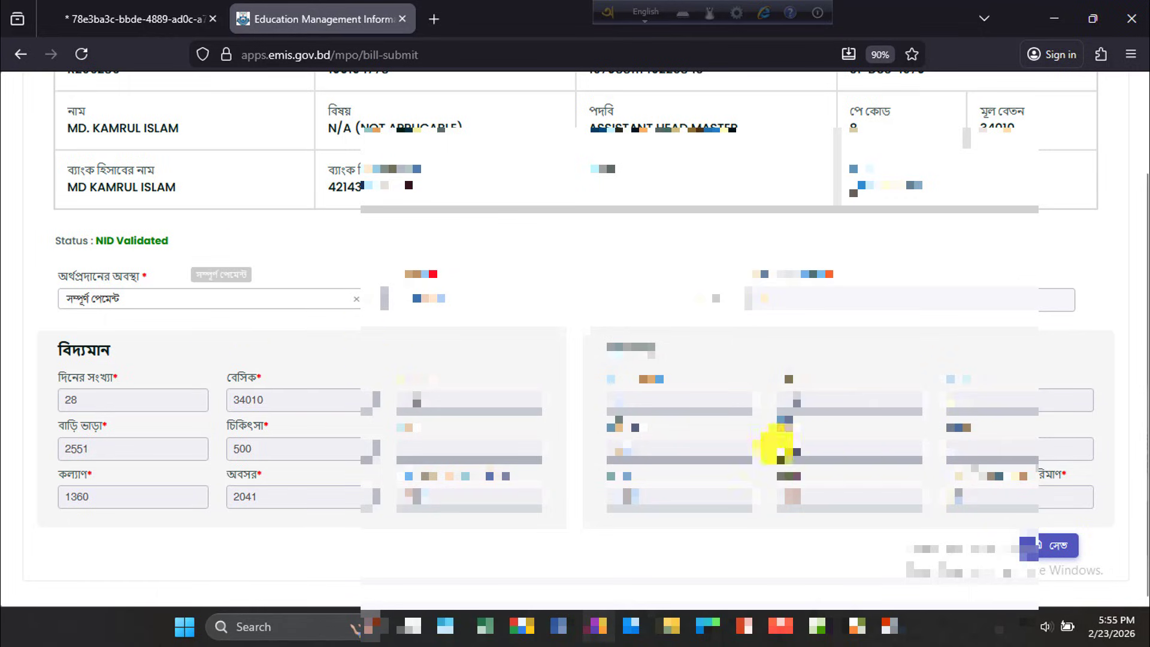
left_click(1041, 547)
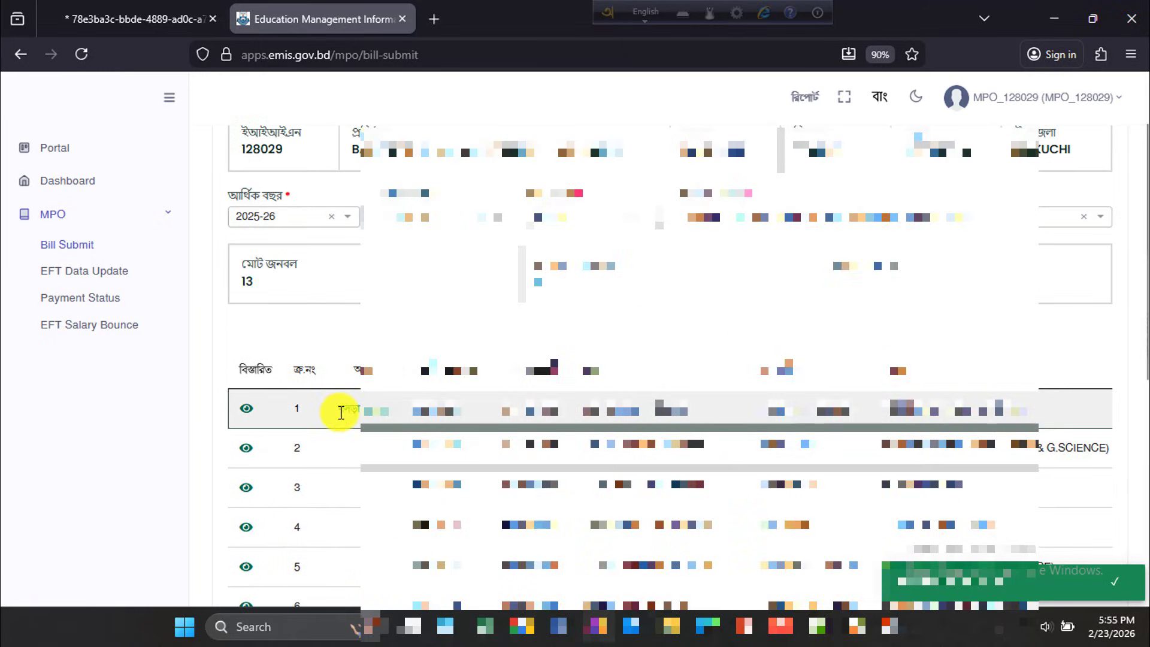
Check the first employee's saved status in the bill list and look over the remaining staff rows
left_click_drag(340, 414, 390, 406)
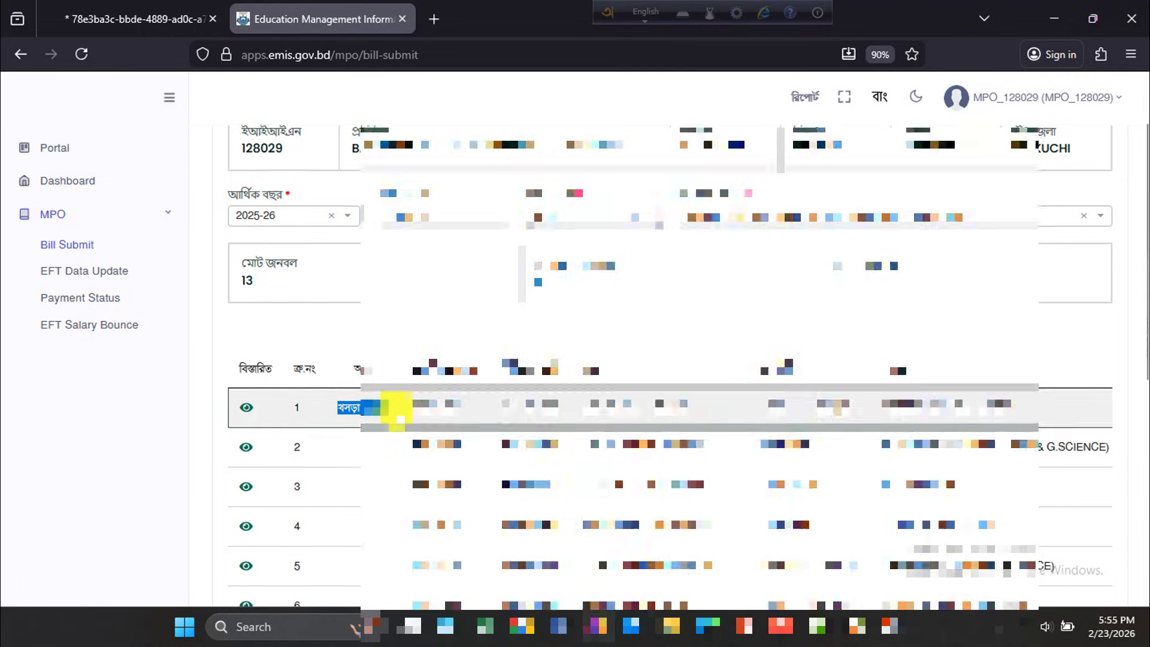
scroll(389, 406, "down", 1)
scroll(372, 378, "down", 2)
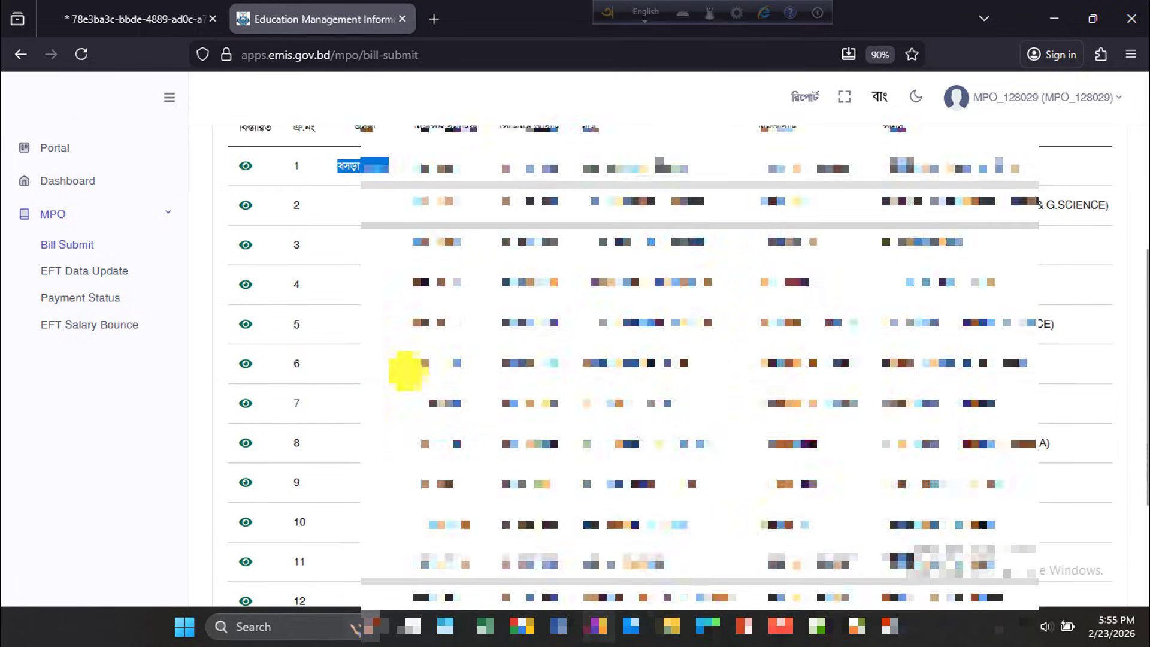
scroll(396, 402, "down", 2)
scroll(398, 404, "up", 6)
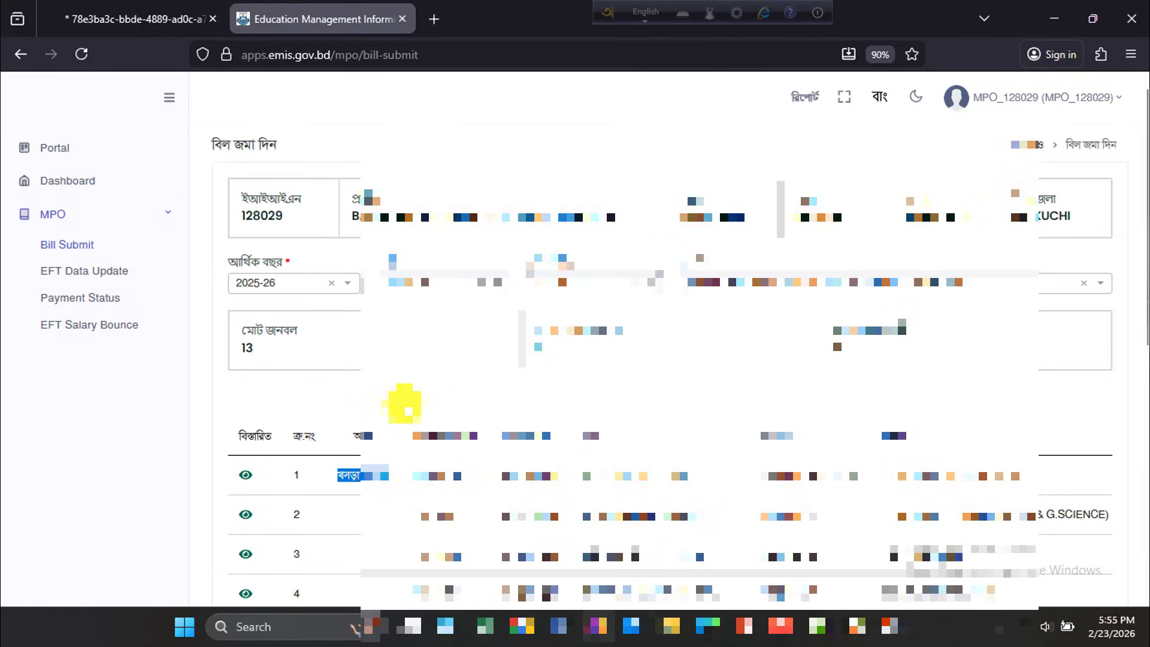
scroll(449, 378, "down", 2)
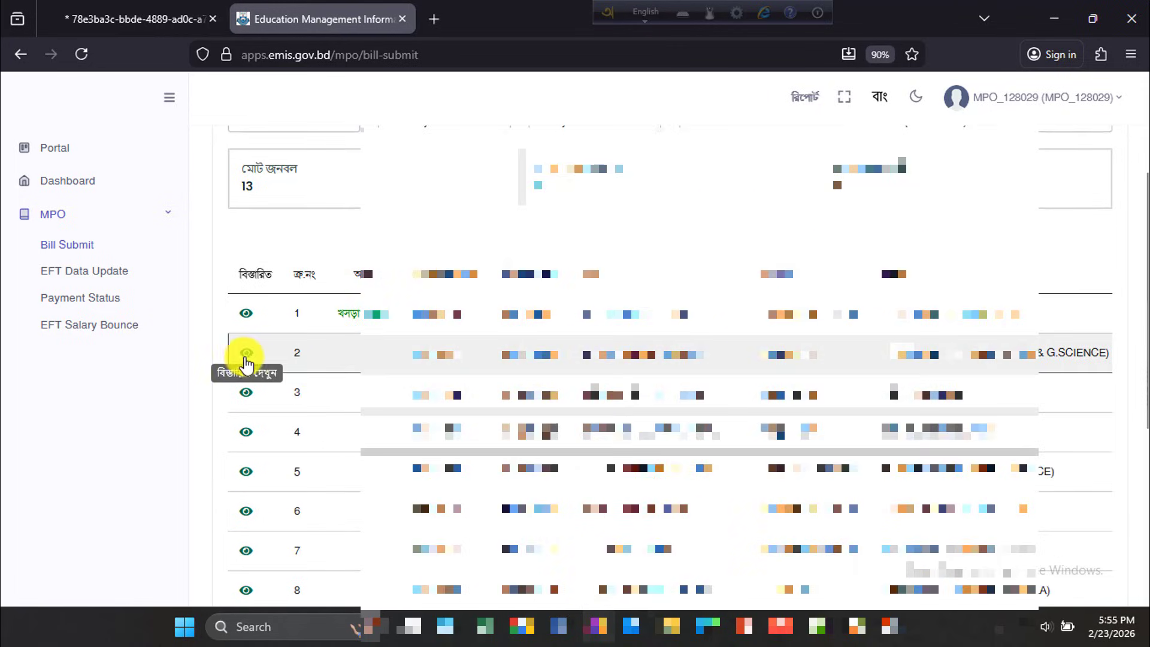
Open the details of employee 2 in the bill list, set the payment status to সম্পূর্ণ পেমেন্ট and save
left_click(246, 357)
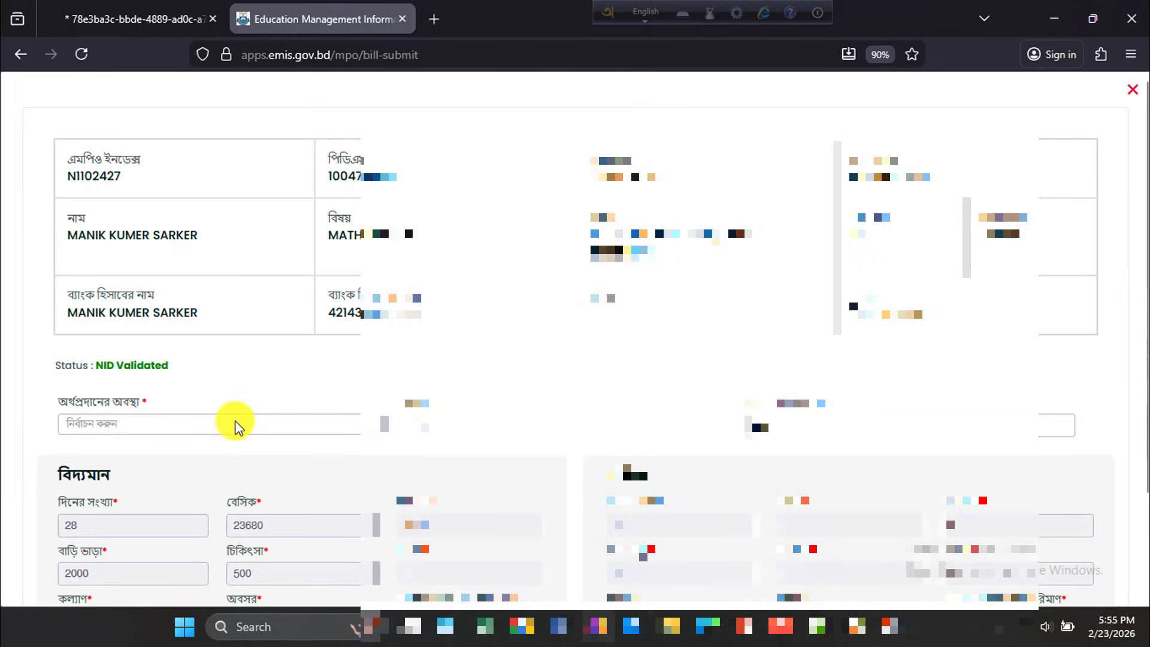
left_click(237, 426)
left_click(202, 446)
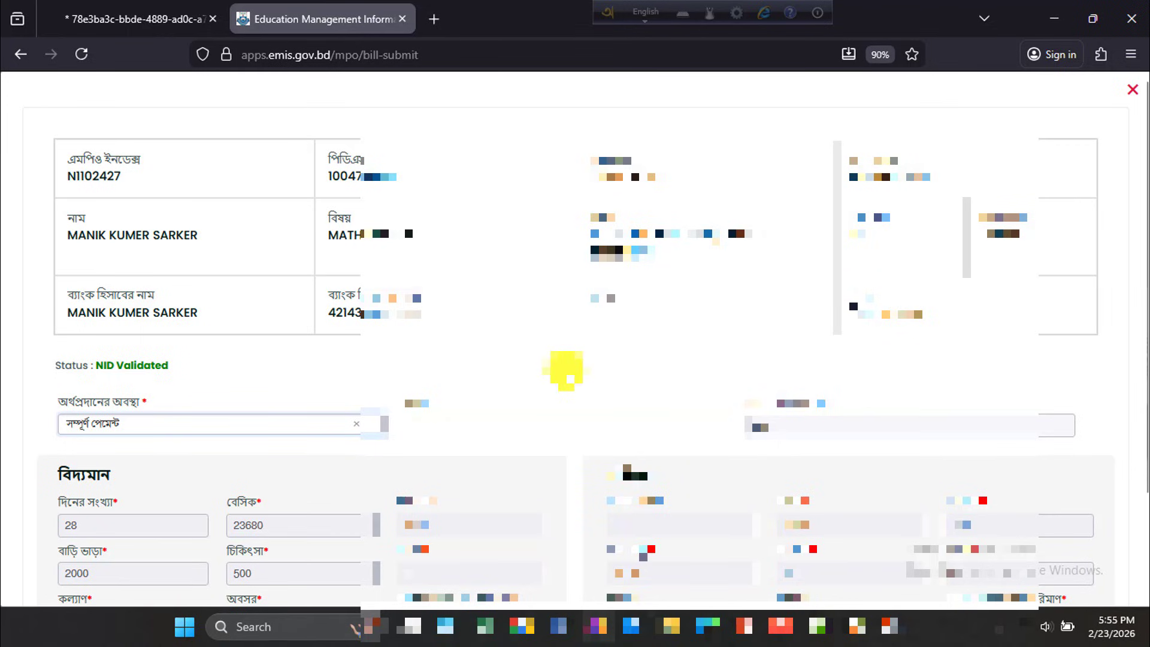
scroll(566, 369, "down", 2)
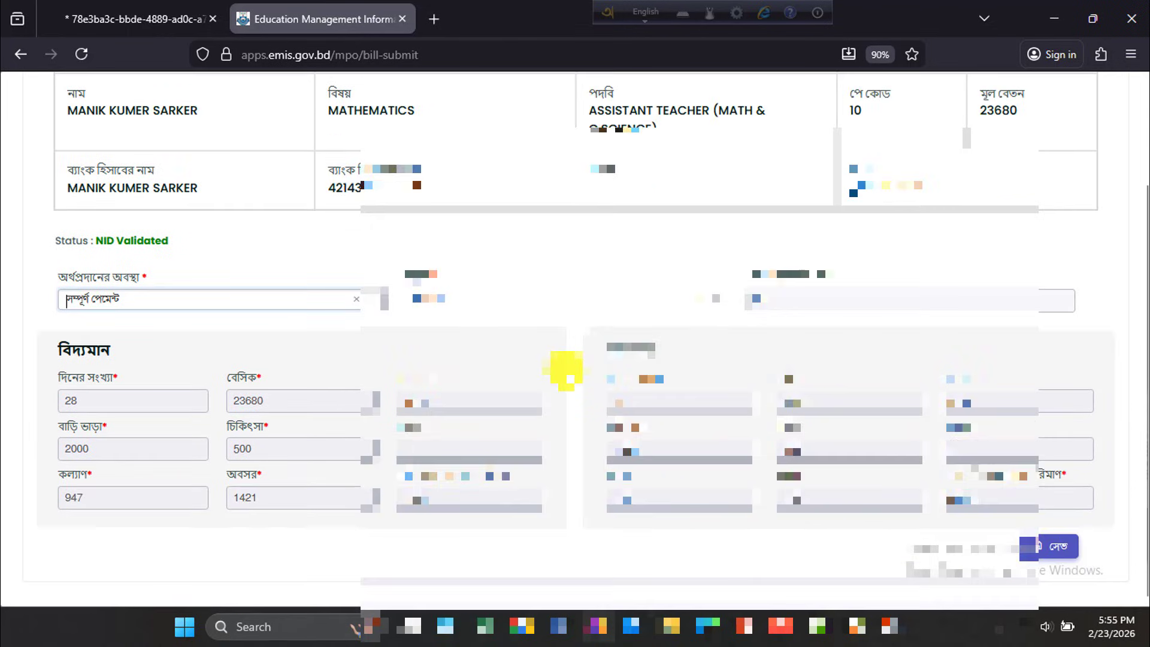
left_click(1053, 547)
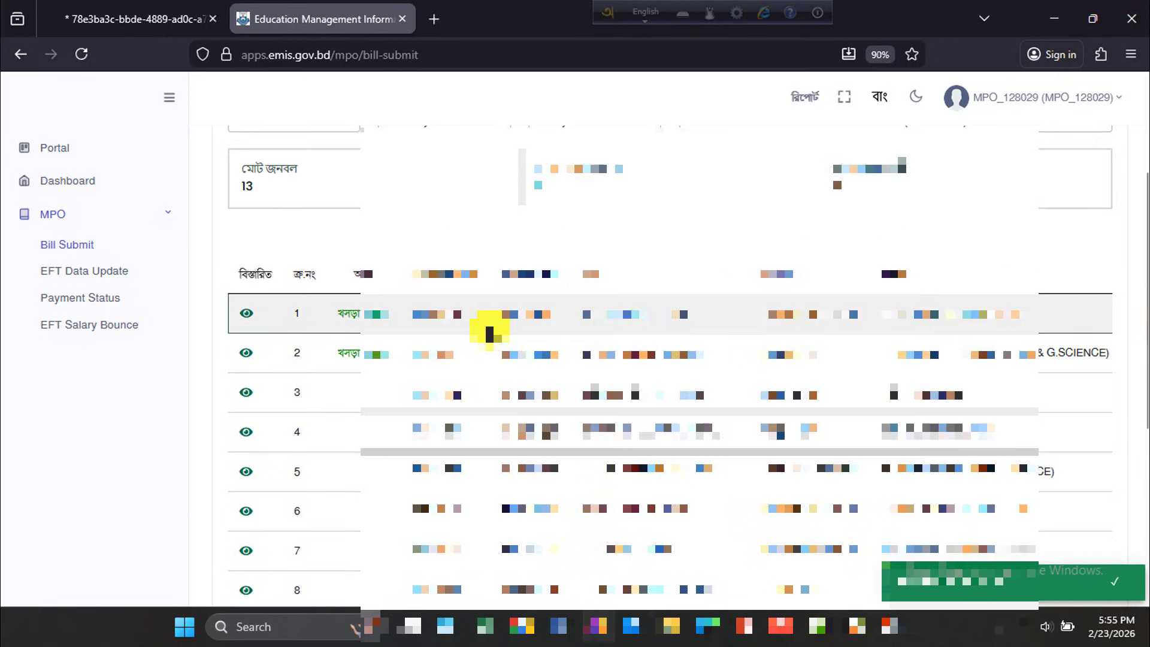
Open the details of employee 3 in the bill list, choose সম্পূর্ণ পেমেন্ট as the payment status and save
left_click(247, 393)
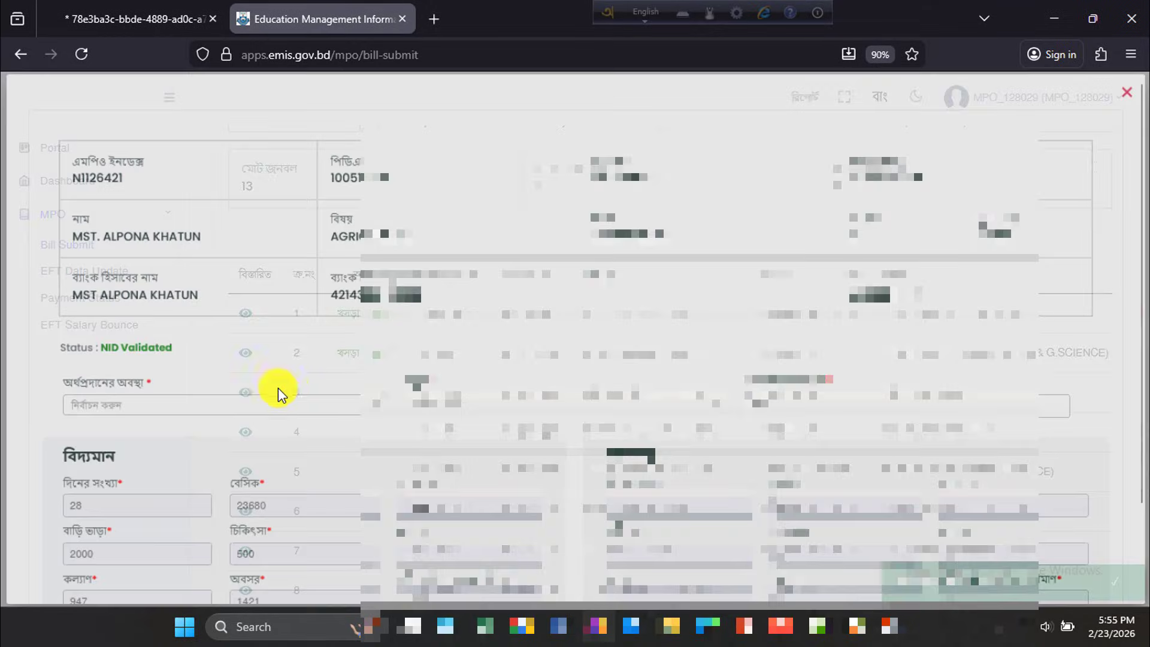
left_click(293, 405)
left_click(300, 339)
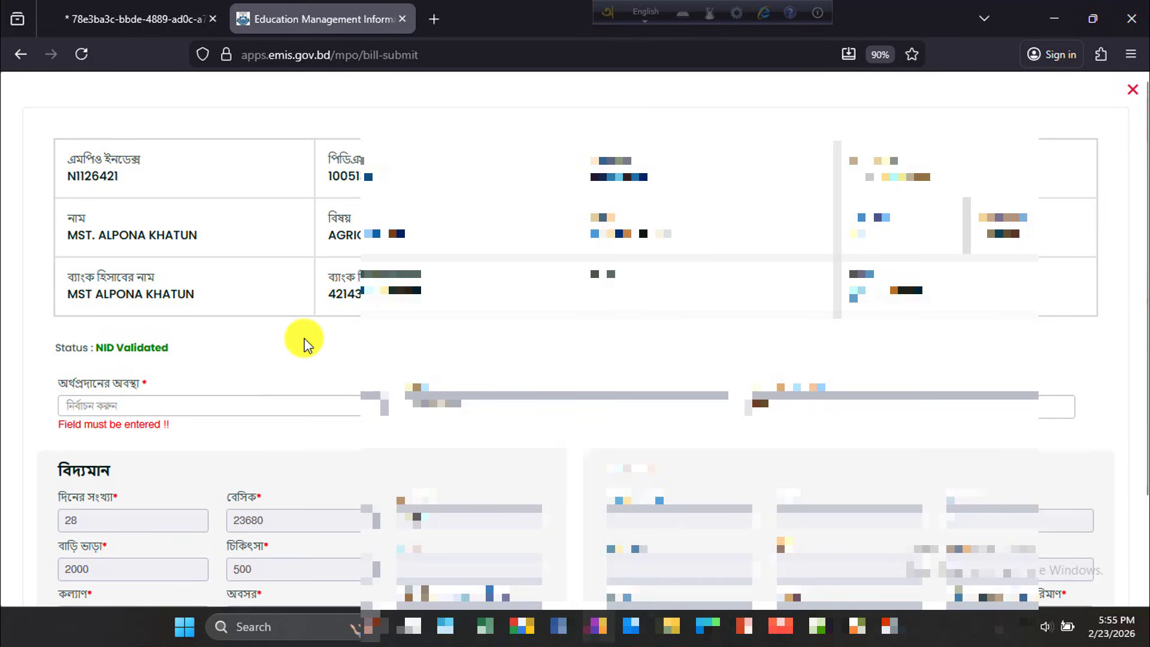
left_click(262, 411)
left_click(224, 440)
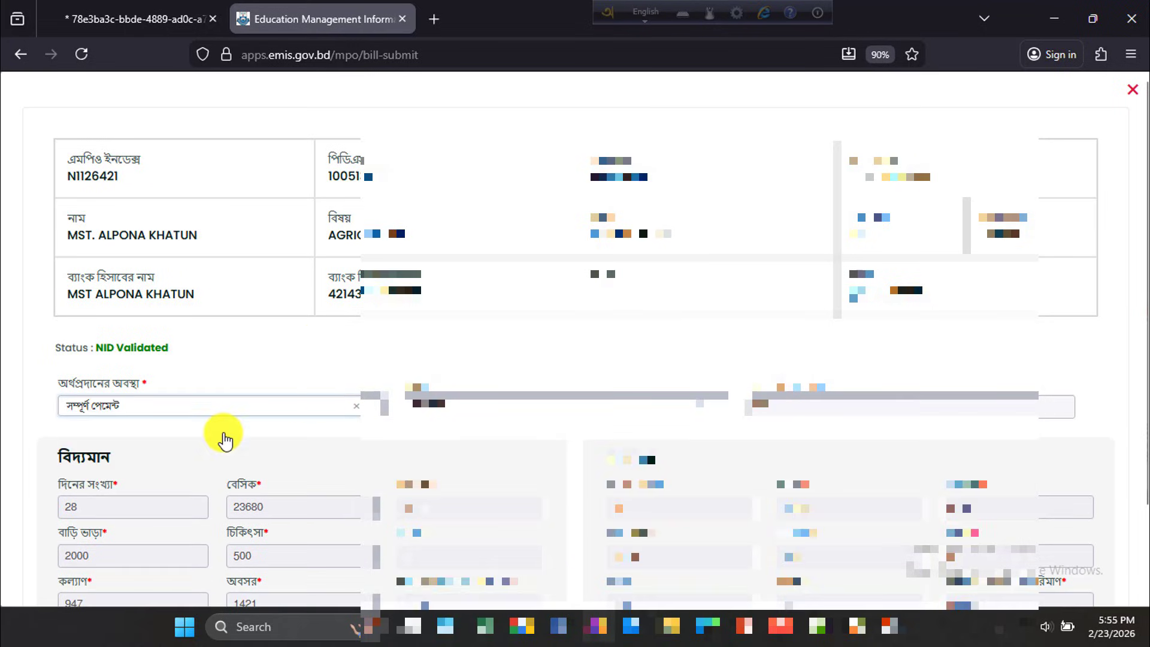
scroll(449, 365, "down", 3)
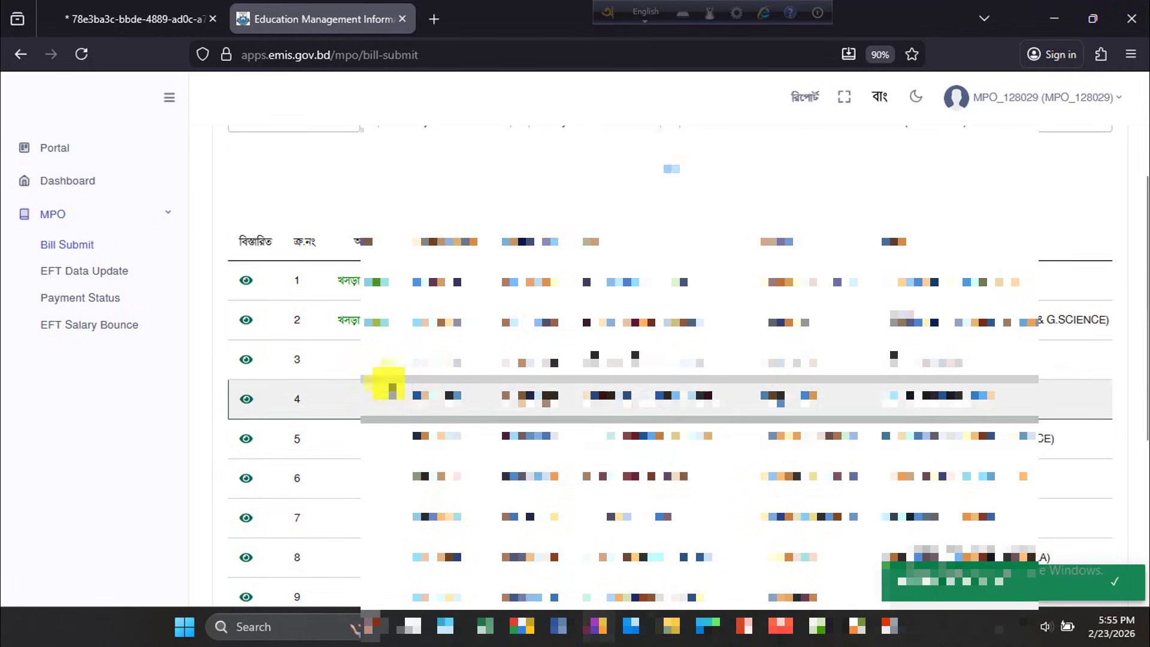
Open the details of employee 4 in the bill list, set the payment status to সম্পূর্ণ পেমেন্ট and save
scroll(378, 393, "up", 1)
left_click(246, 433)
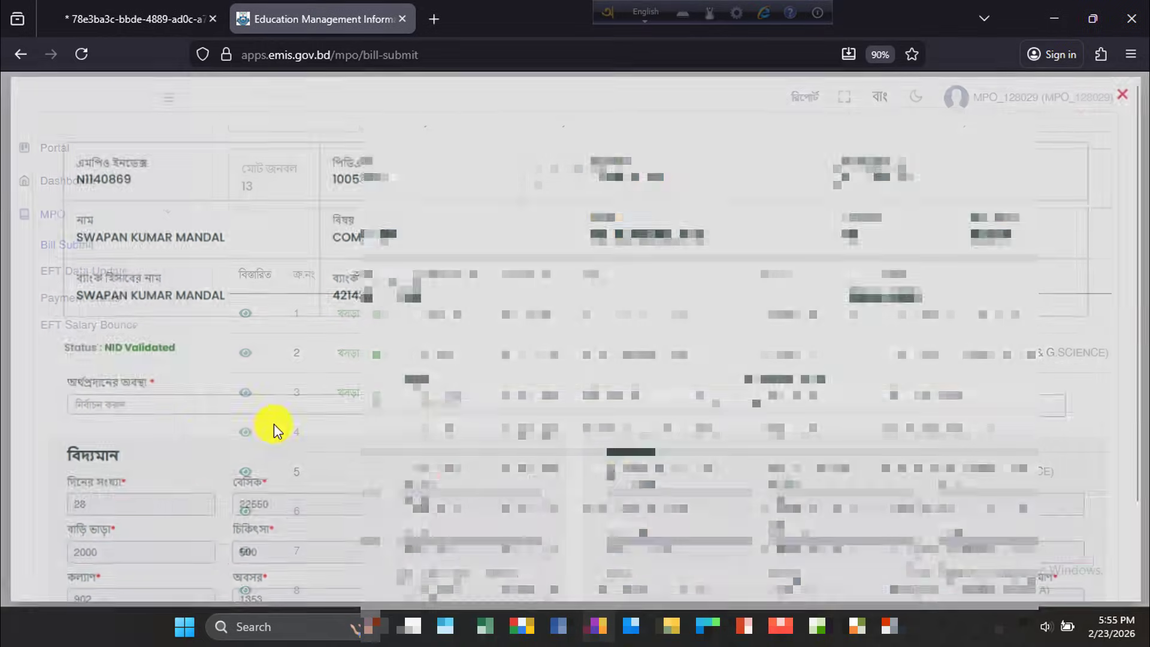
left_click(261, 407)
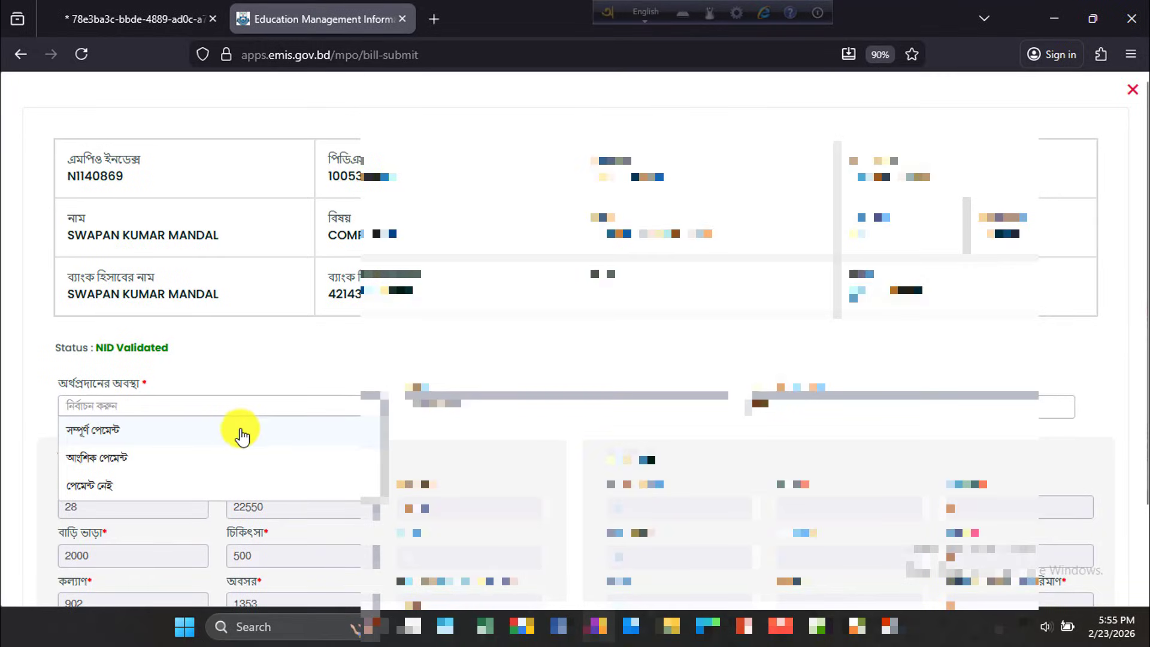
left_click(241, 427)
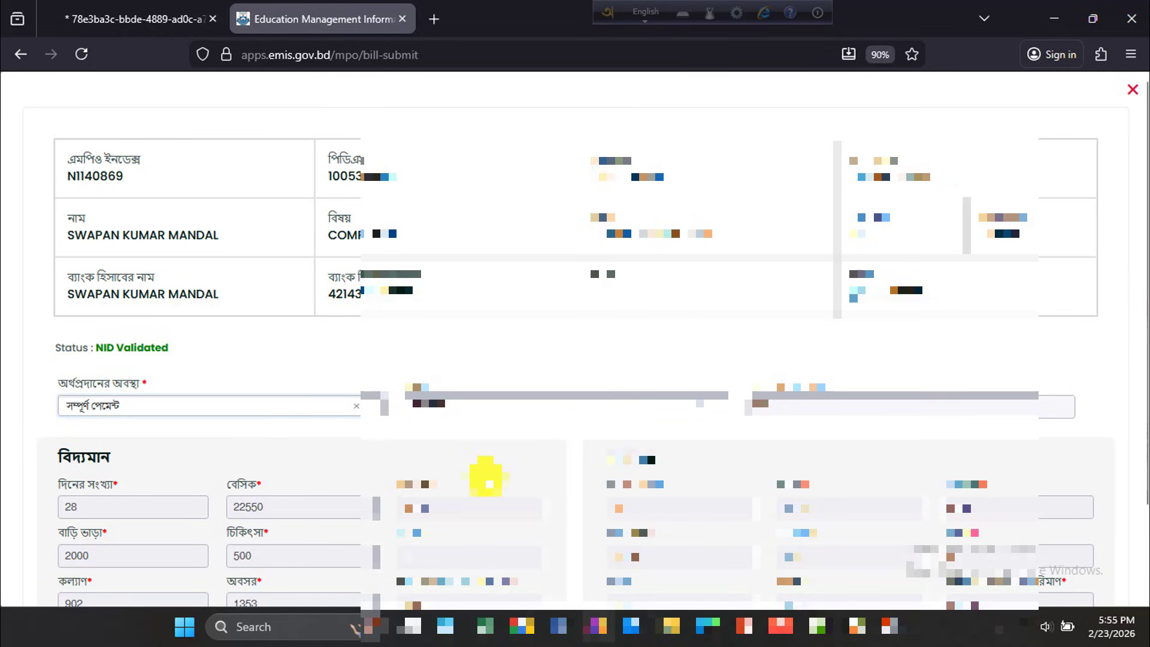
scroll(486, 477, "down", 2)
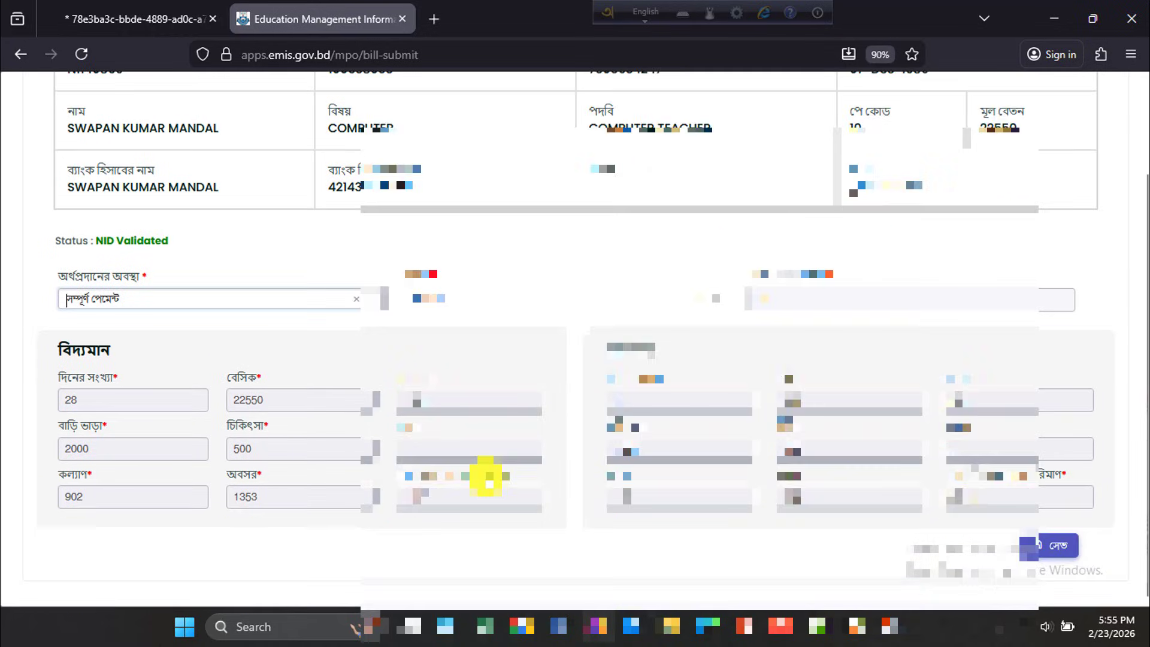
left_click(1049, 547)
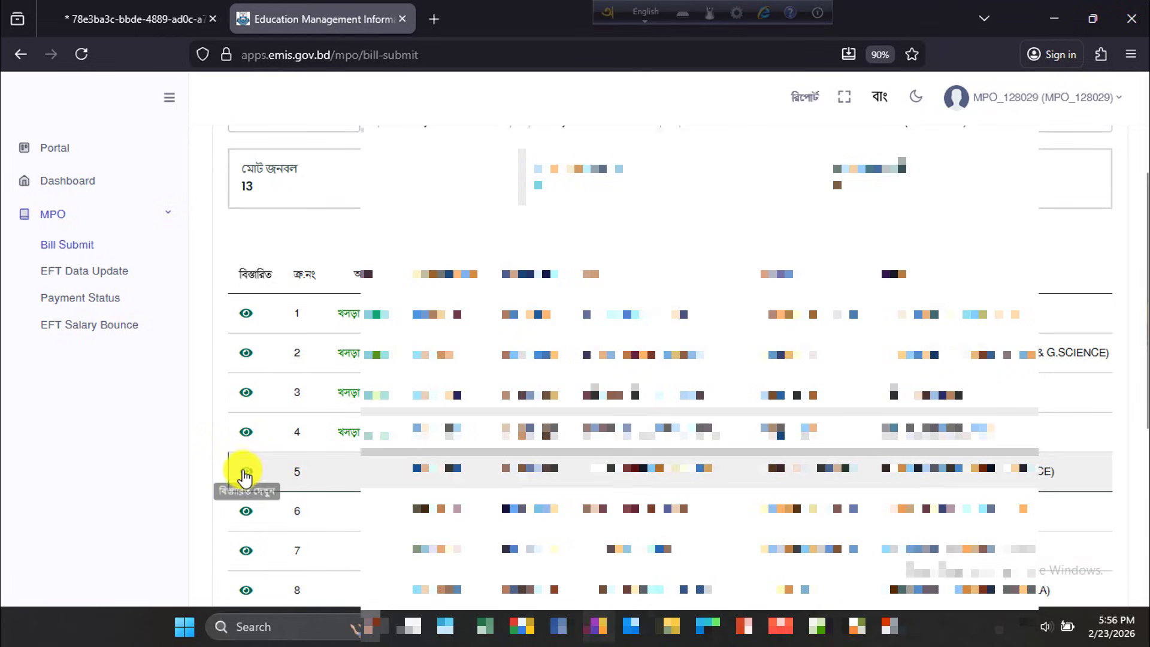
Open the details of employee 5 in the bill list, set the payment status to সম্পূর্ণ পেমেন্ট and save
left_click(246, 473)
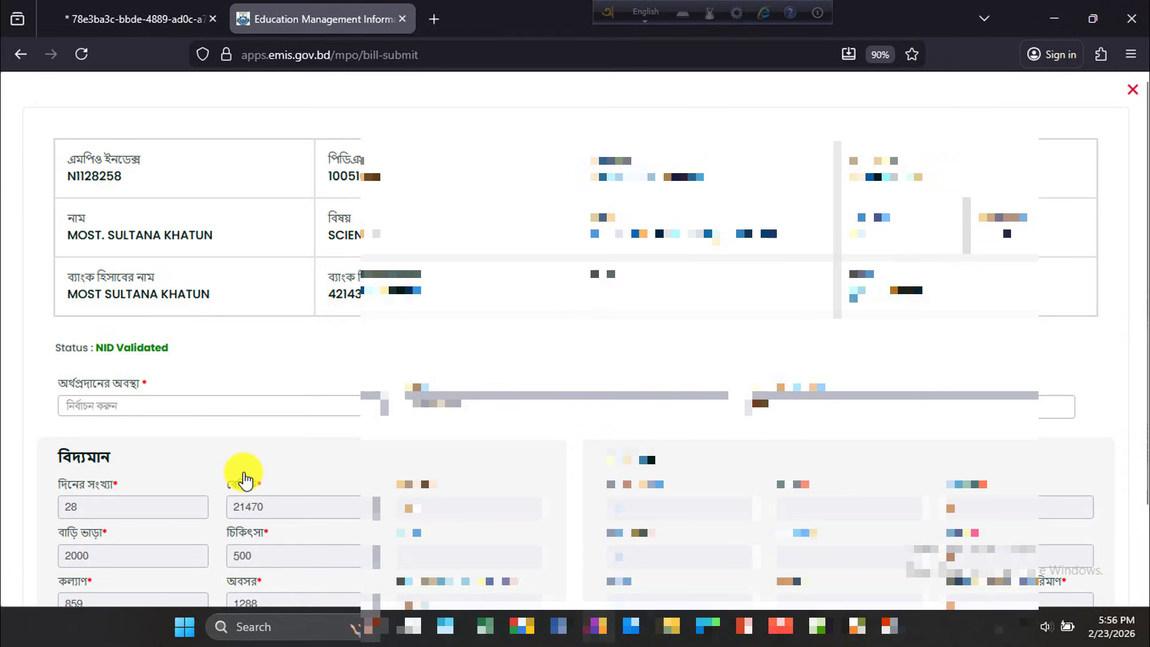
left_click(271, 405)
left_click(212, 427)
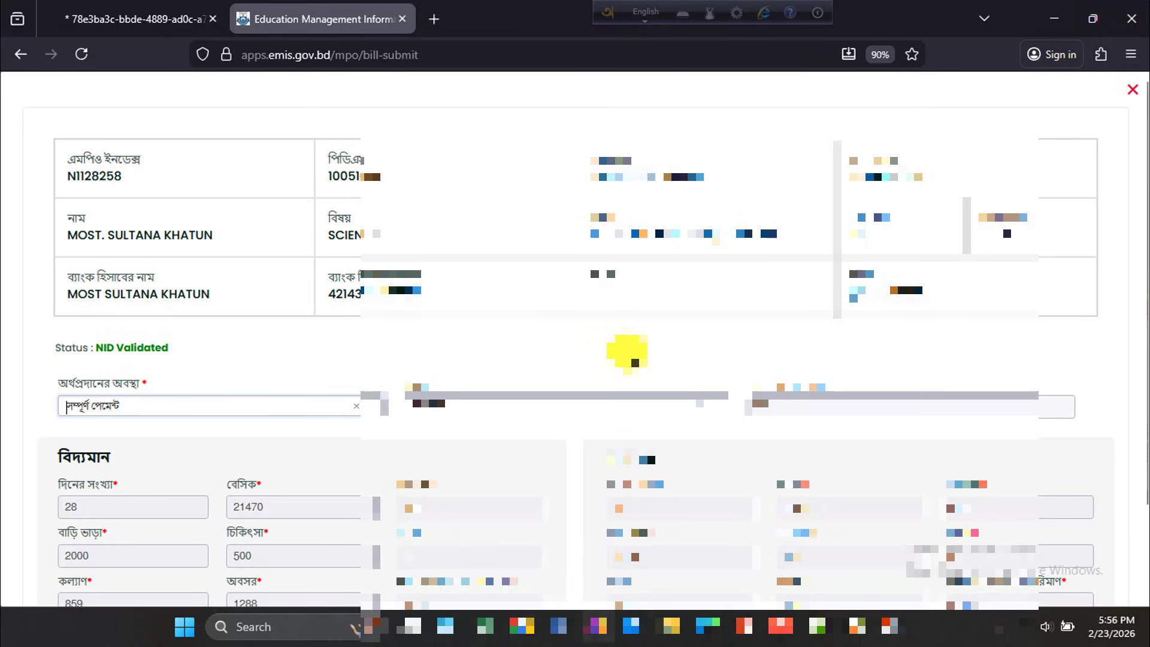
scroll(604, 420, "down", 2)
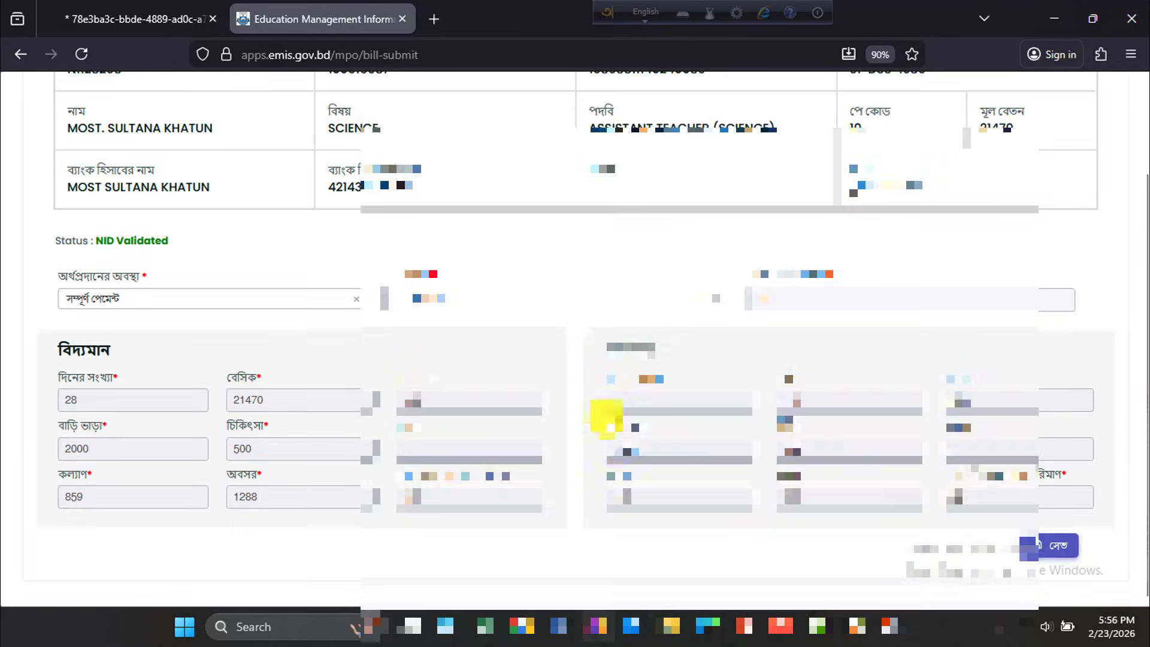
left_click(1045, 548)
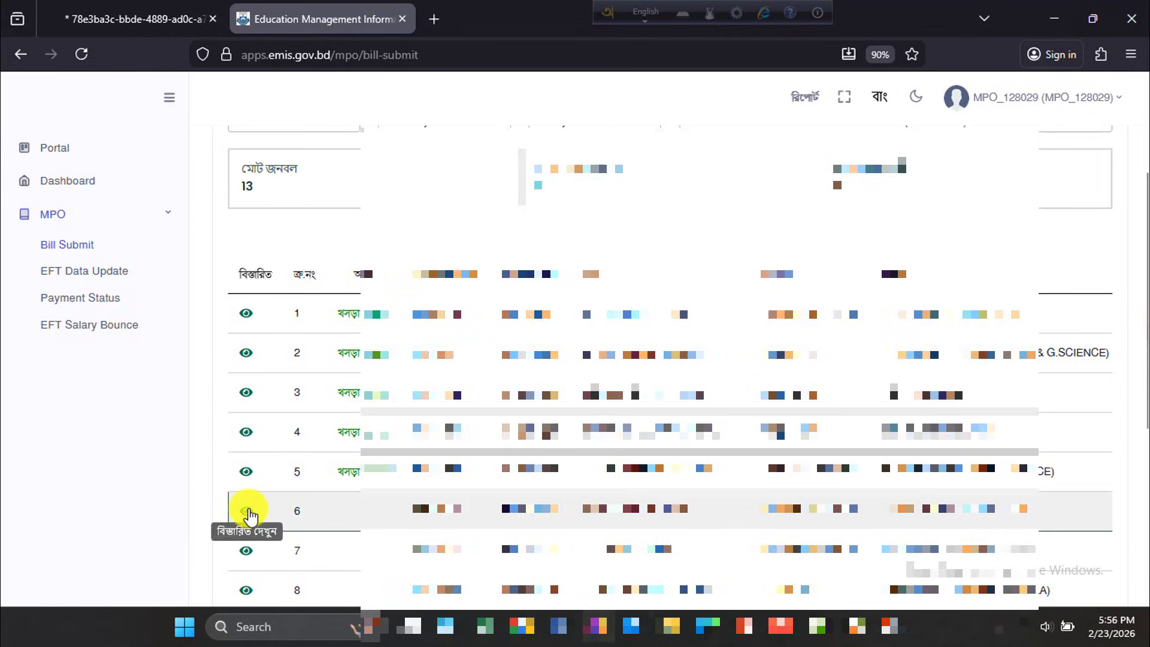
Open the details of employee 6 in the bill list, set the payment status to সম্পূর্ণ পেমেন্ট and save
left_click(247, 510)
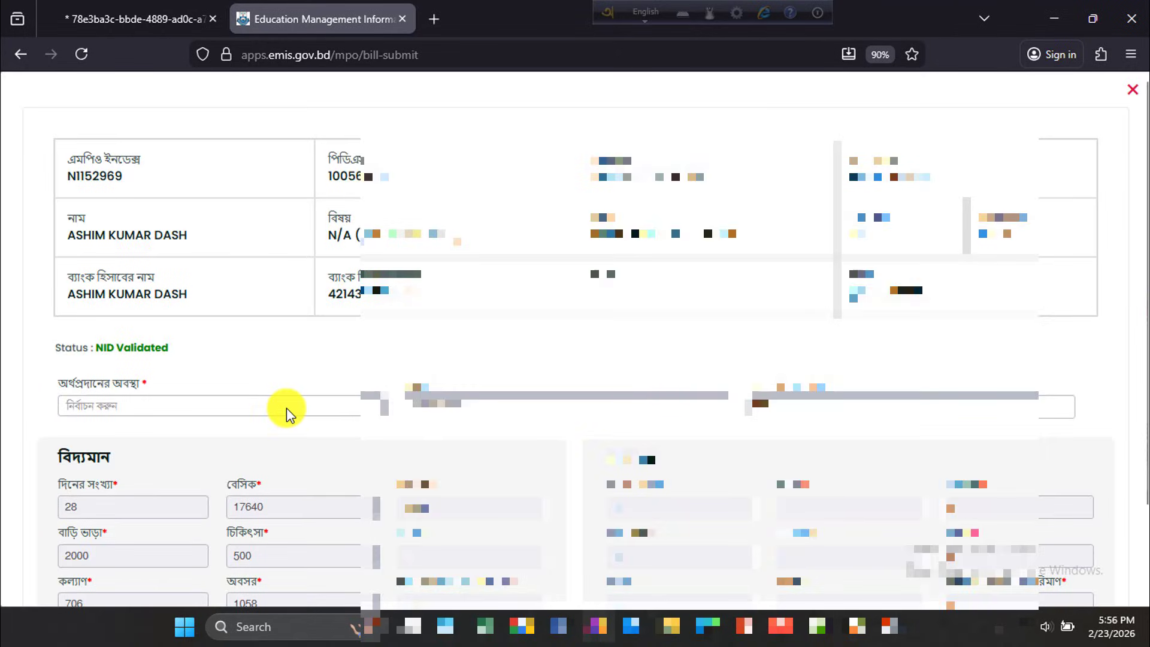
left_click(286, 408)
left_click(267, 429)
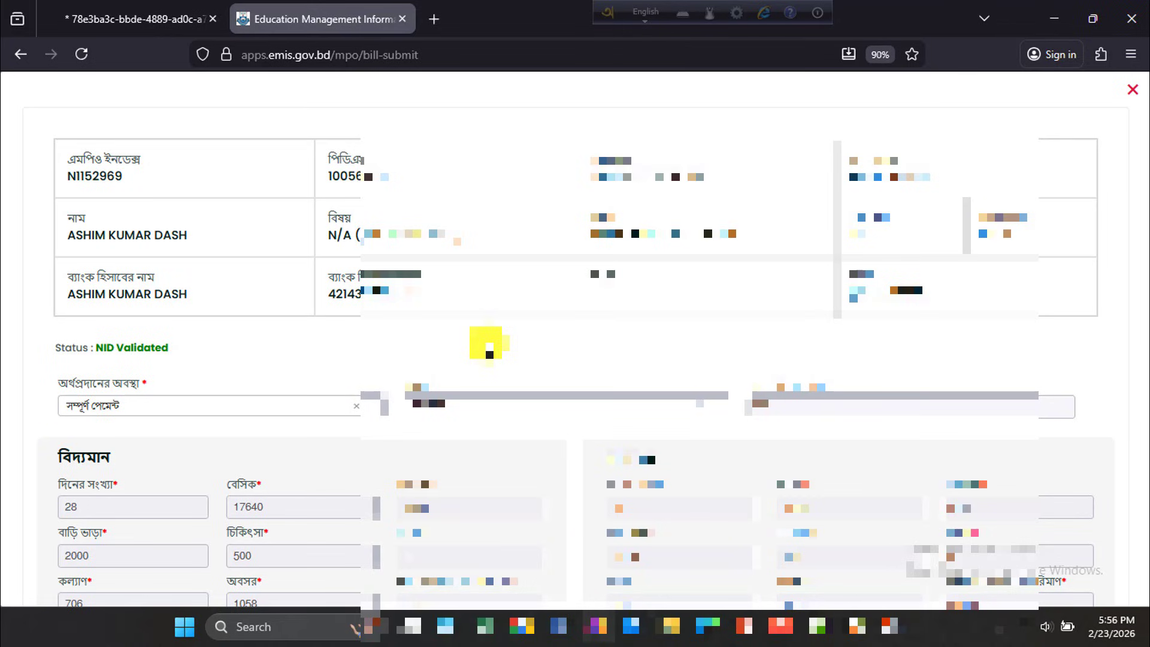
scroll(572, 422, "down", 2)
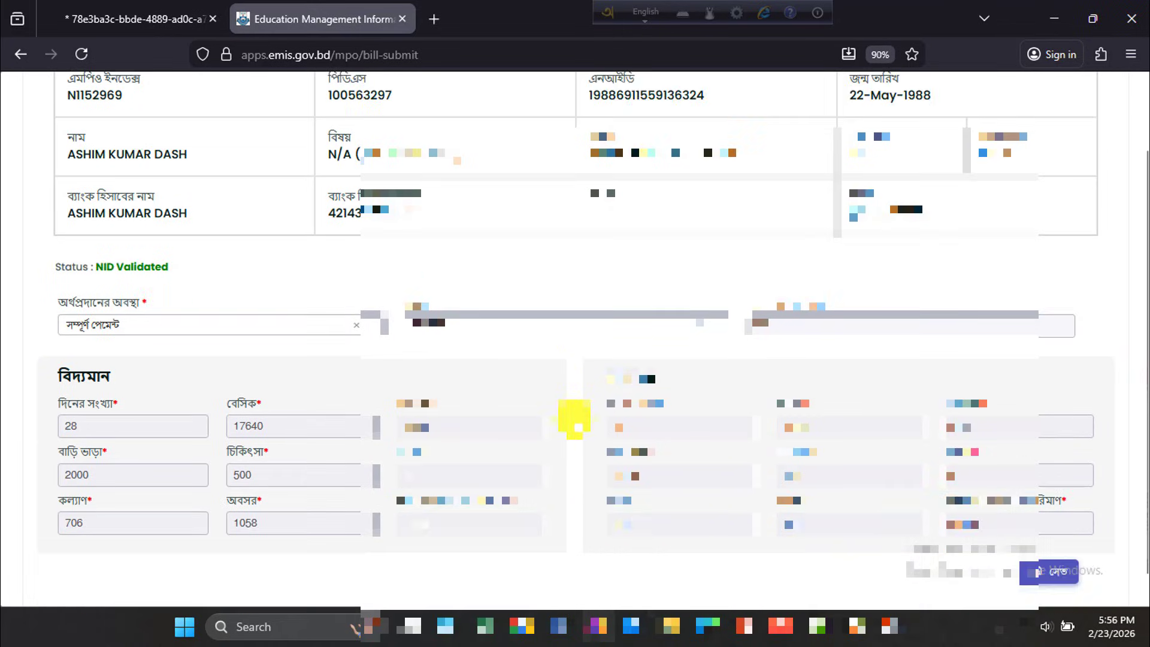
scroll(574, 420, "down", 1)
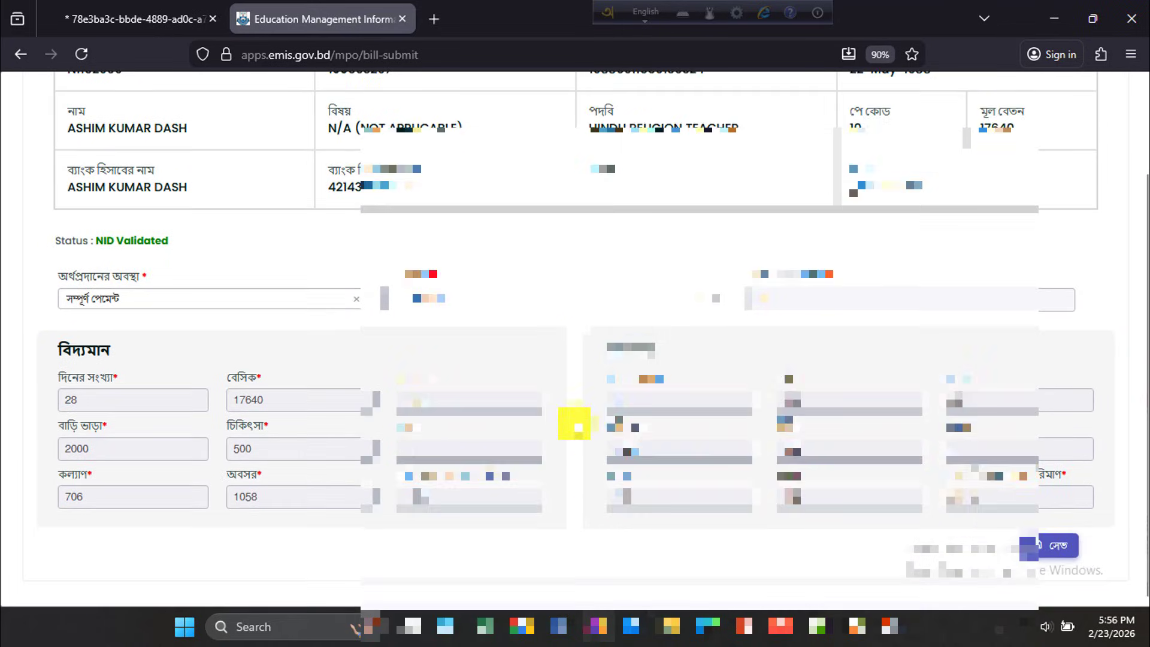
left_click(1052, 553)
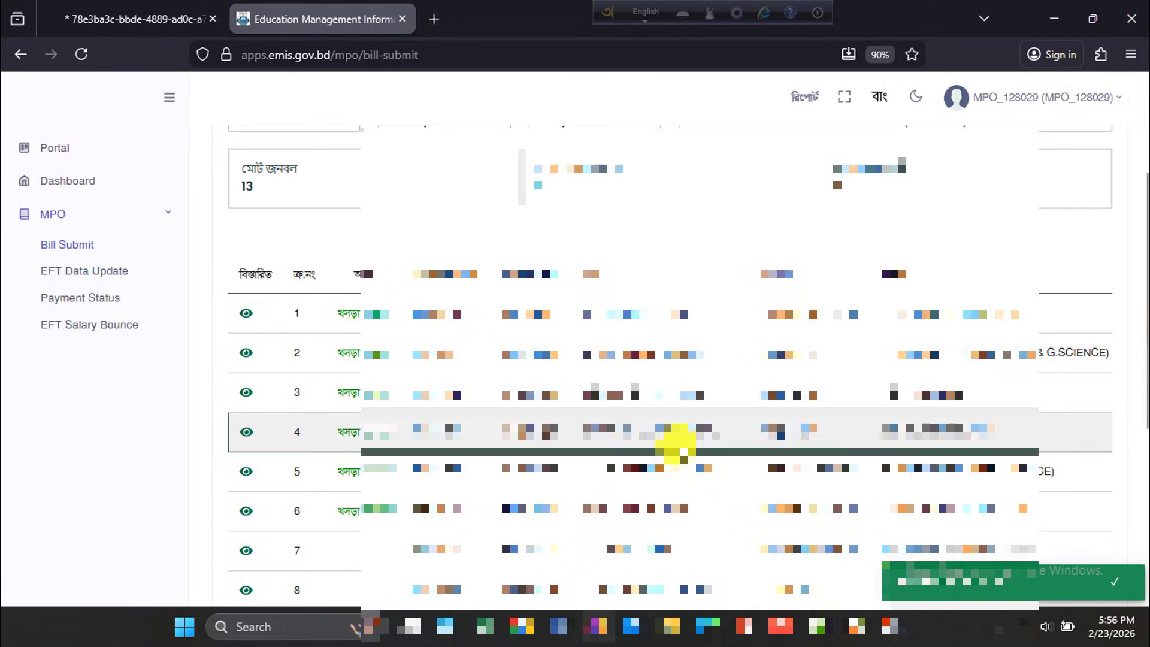
Open the details of employee 7 in the bill list, set the payment status to সম্পূর্ণ পেমেন্ট and save
scroll(676, 445, "down", 5)
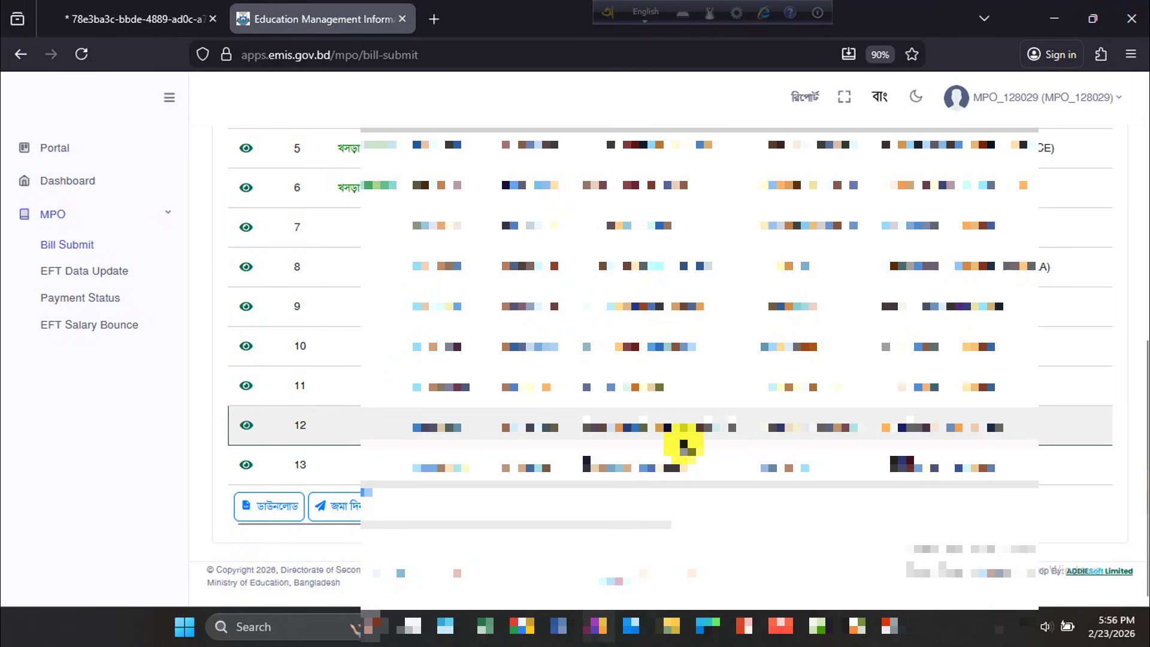
scroll(599, 419, "up", 1)
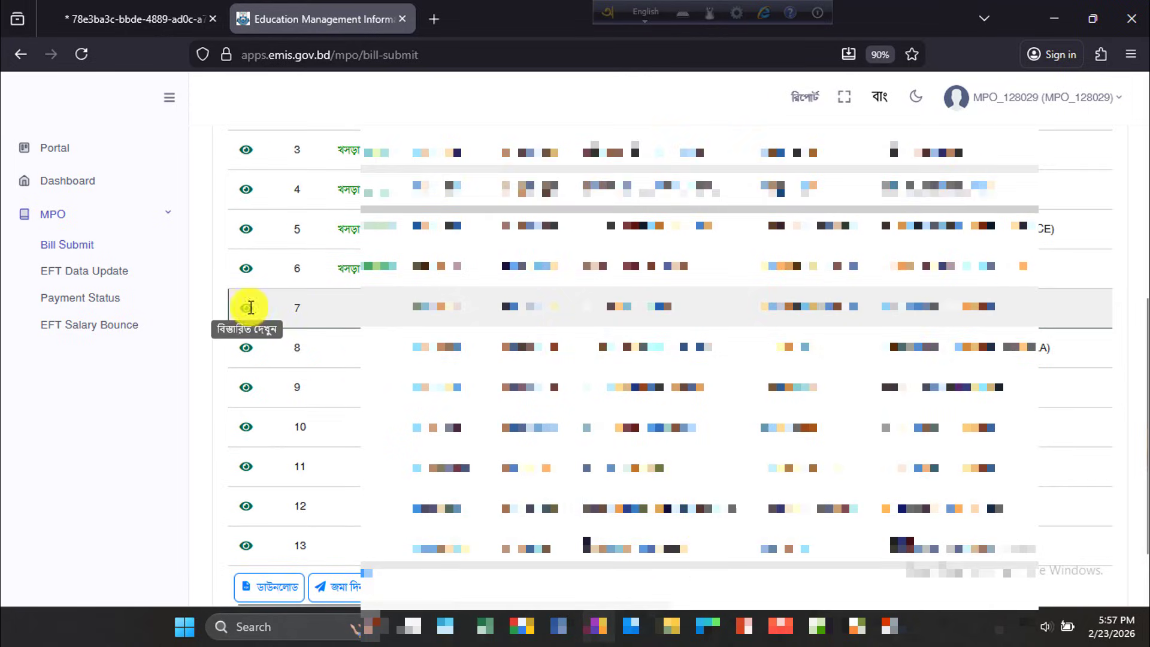
left_click(251, 309)
left_click(282, 407)
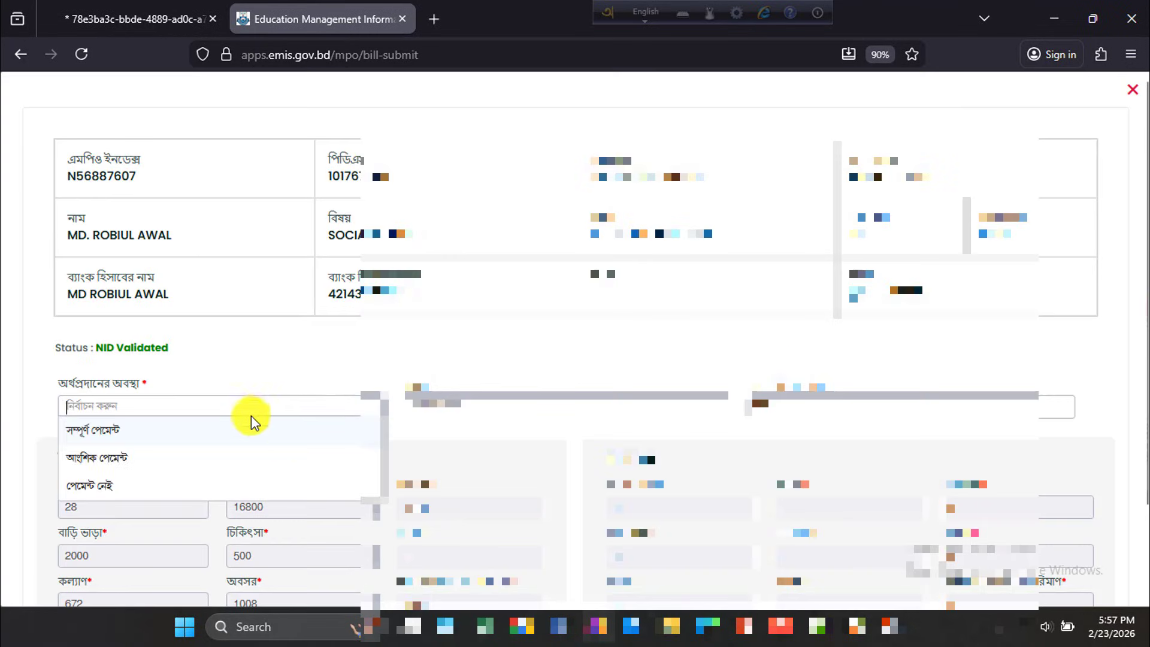
left_click(230, 431)
scroll(839, 449, "down", 2)
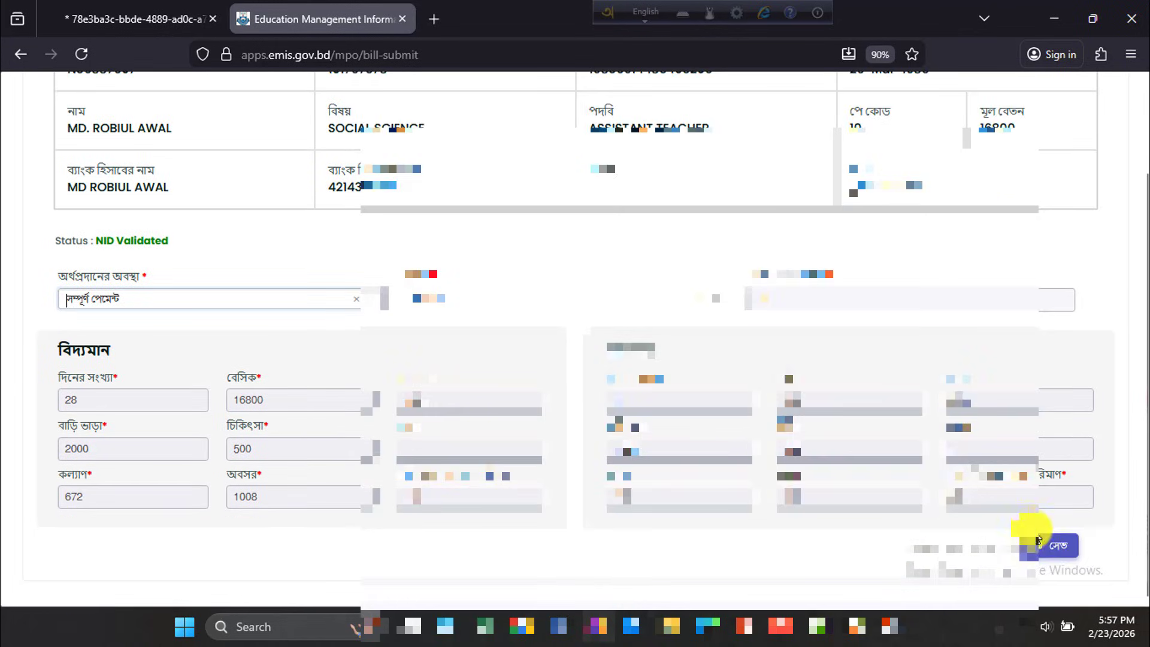
left_click(1042, 548)
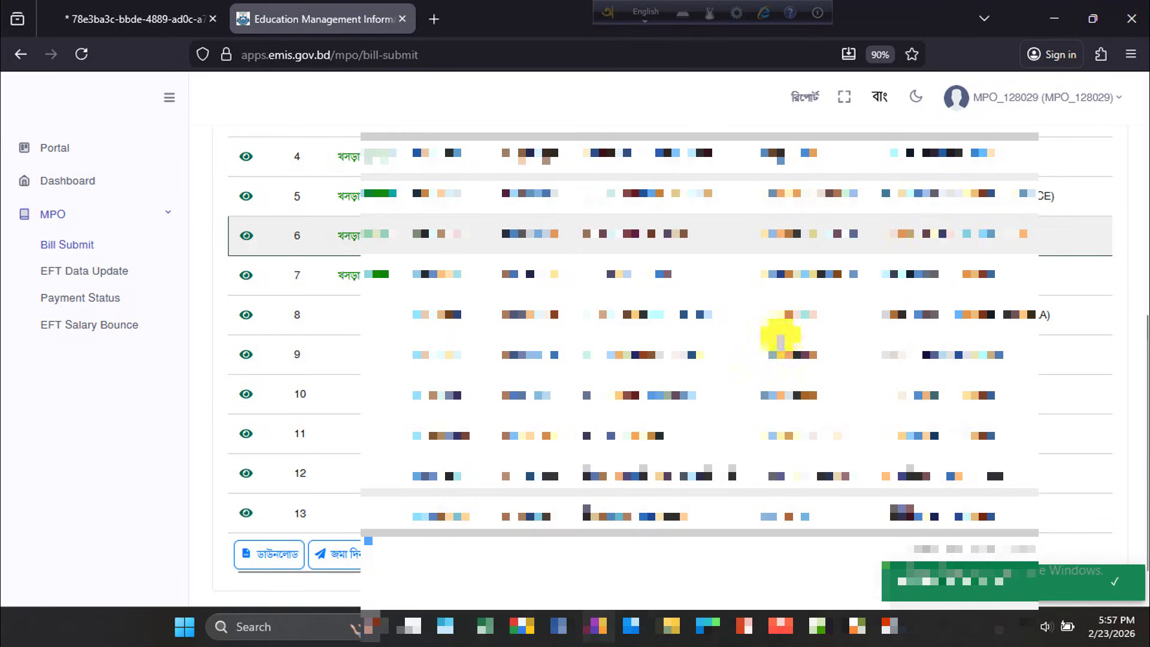
Open the details of employee 8 in the bill list, set the payment status to সম্পূর্ণ পেমেন্ট and save
left_click(245, 316)
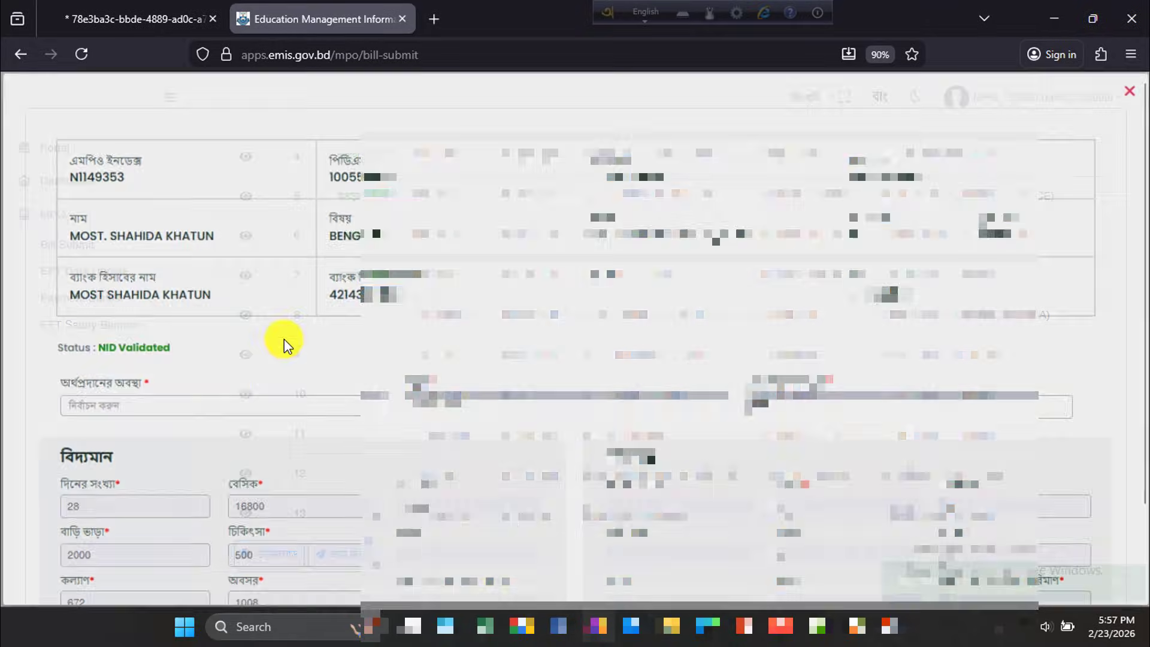
left_click(274, 404)
left_click(245, 431)
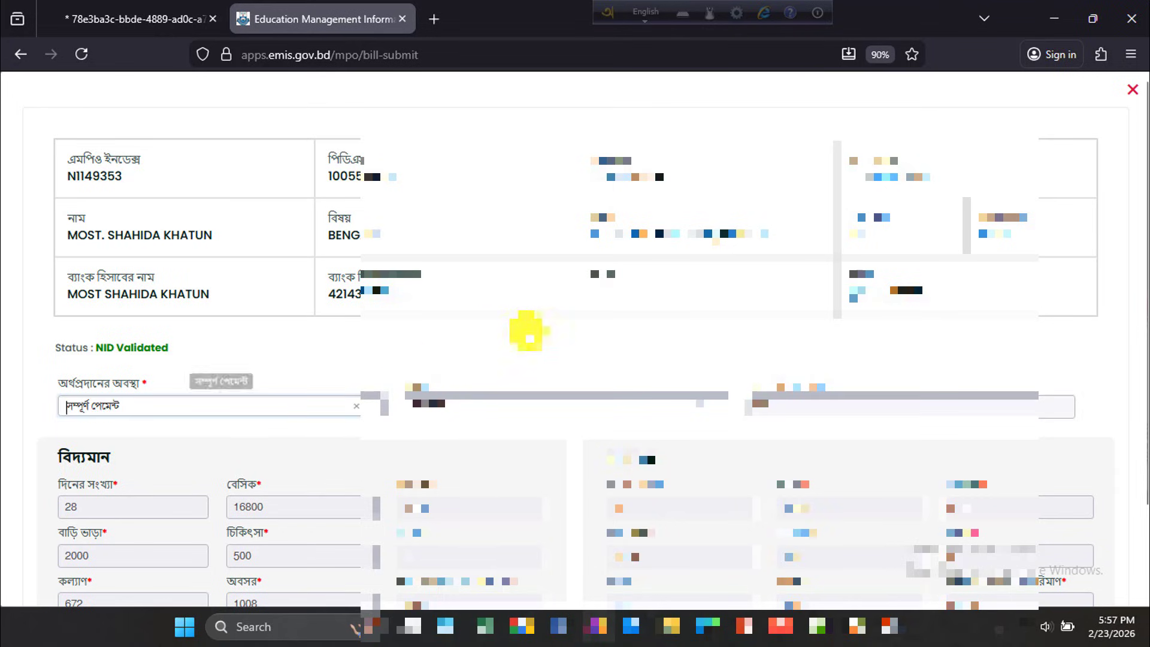
scroll(547, 342, "down", 2)
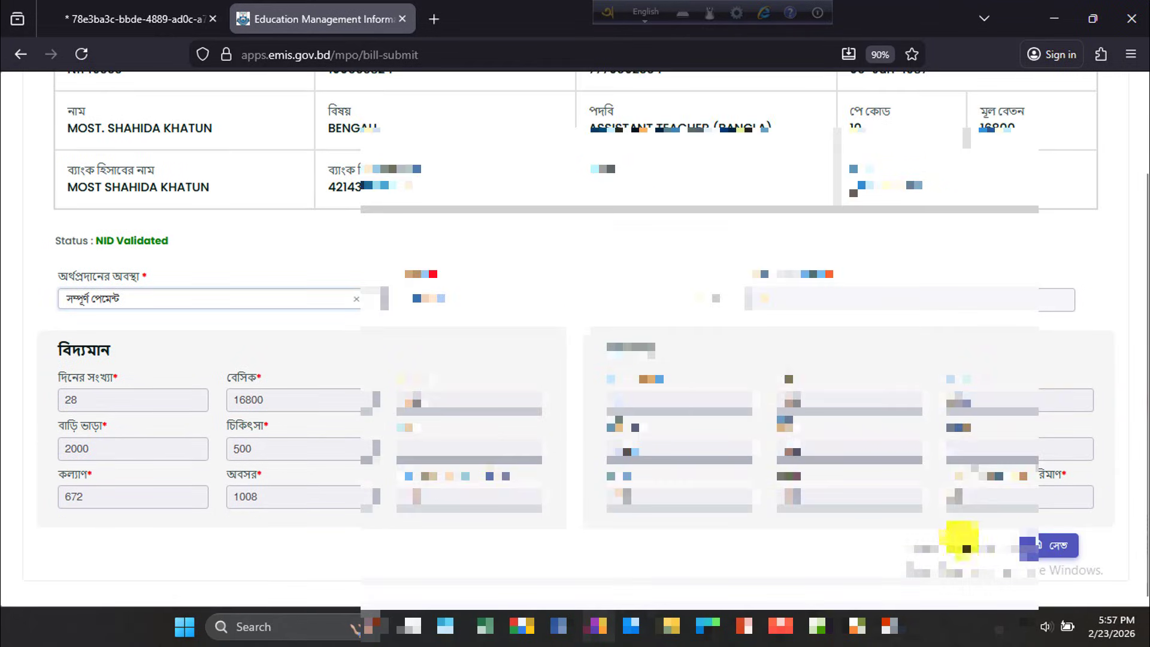
left_click(1051, 547)
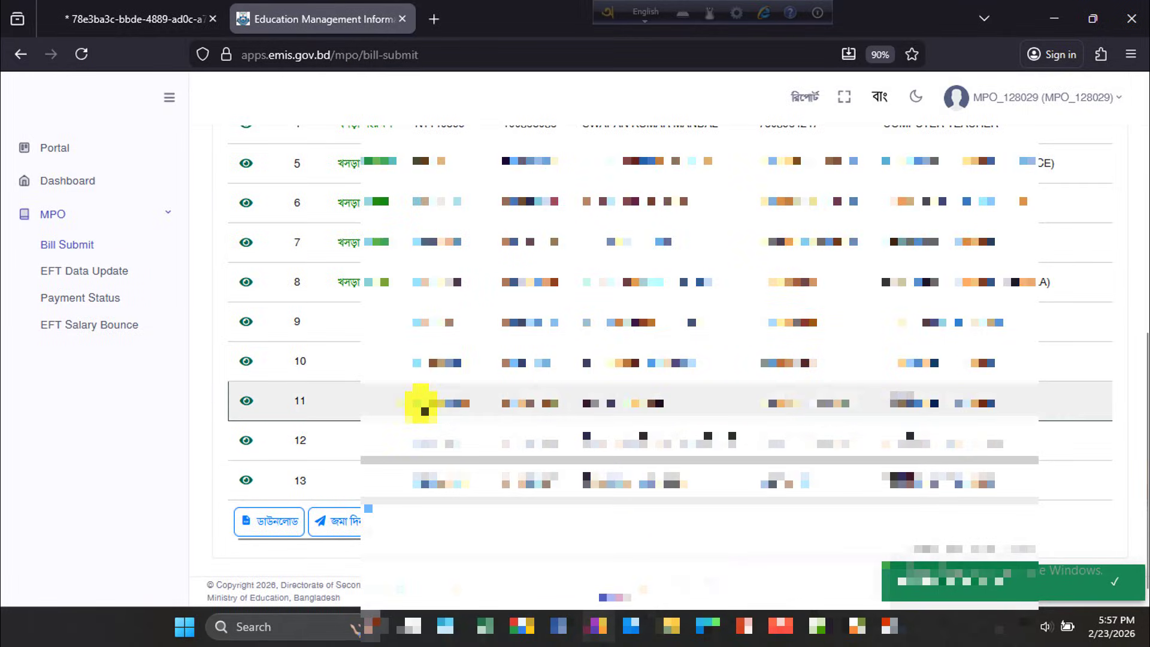
Open the details of employee 9 in the bill list, set the payment status to সম্পূর্ণ পেমেন্ট and save
left_click(250, 323)
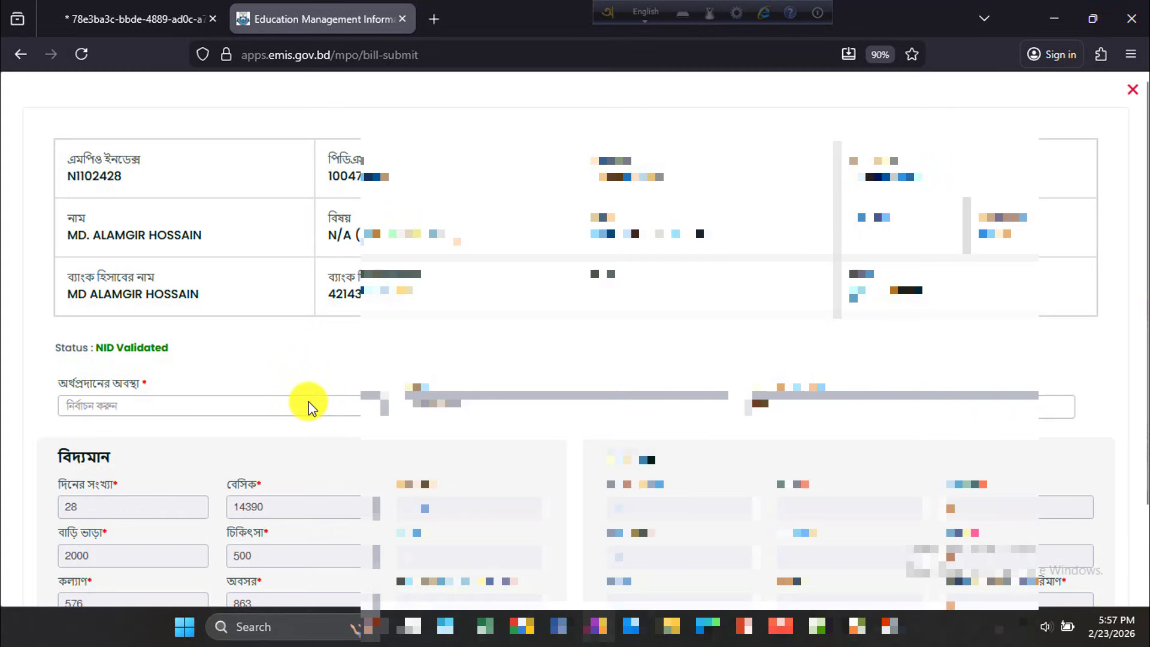
left_click(303, 403)
left_click(261, 437)
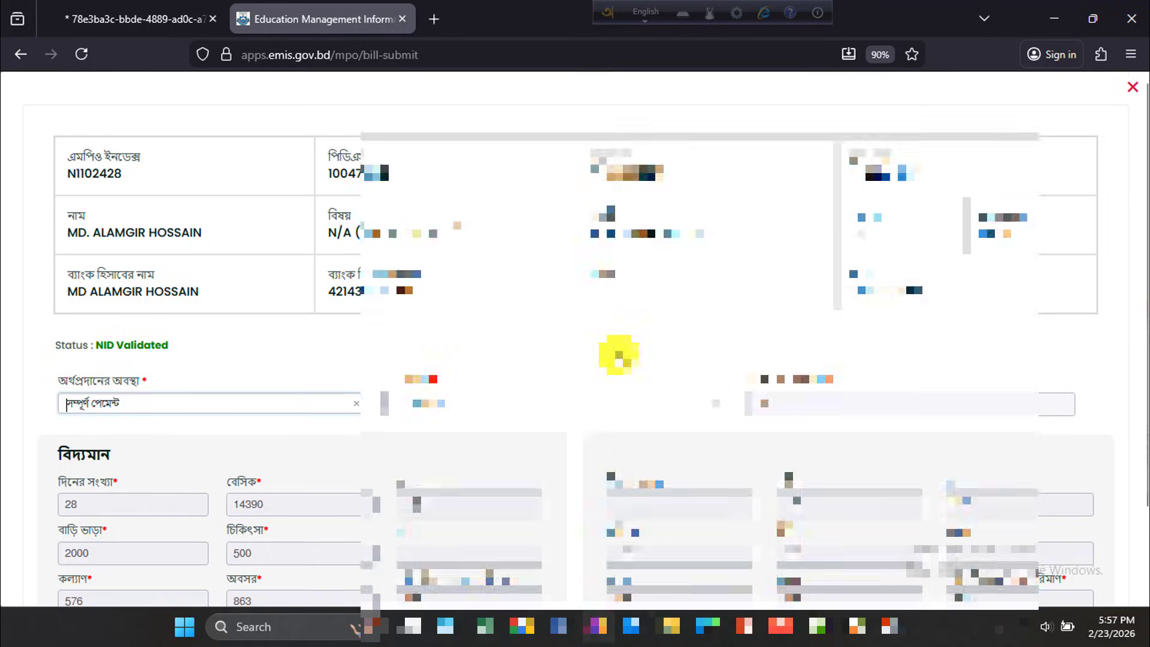
scroll(1048, 552, "down", 2)
left_click(1054, 551)
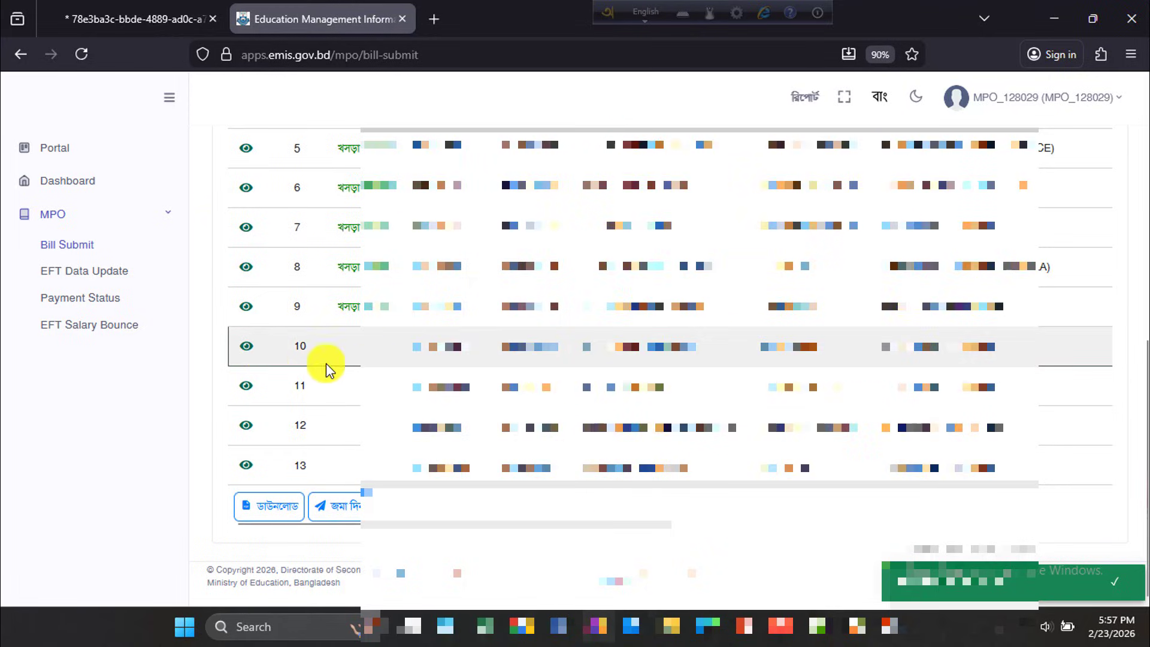
Open the details of employee 10 in the bill list, set the payment status to সম্পূর্ণ পেমেন্ট and save
left_click(246, 347)
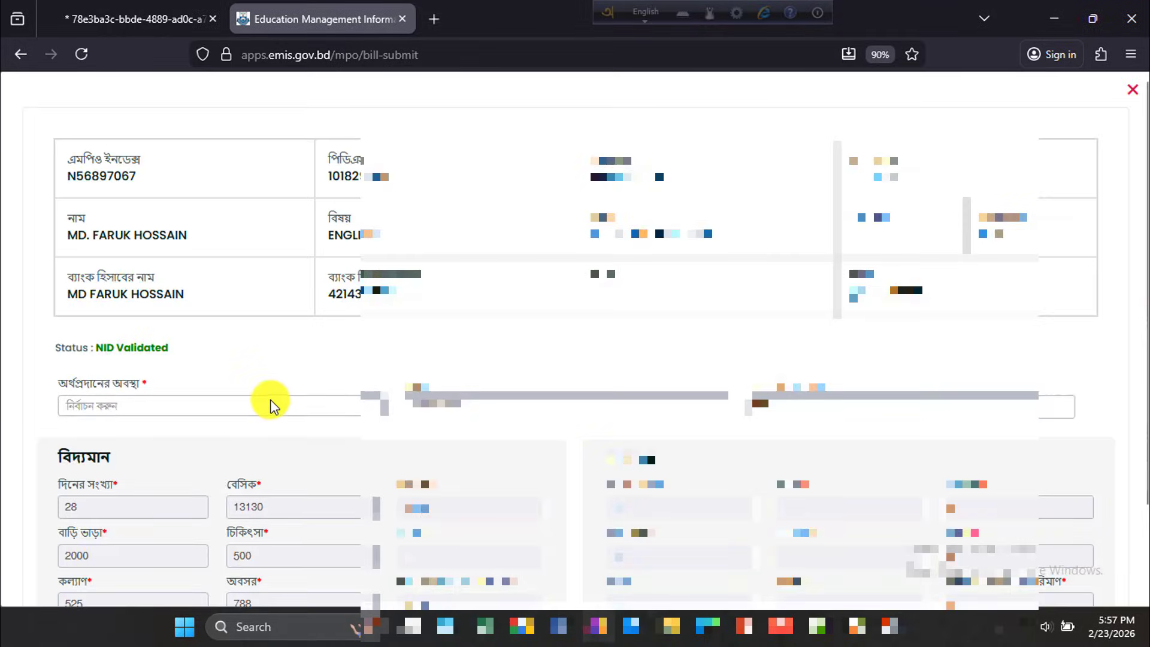
left_click(261, 406)
left_click(250, 429)
scroll(889, 526, "down", 2)
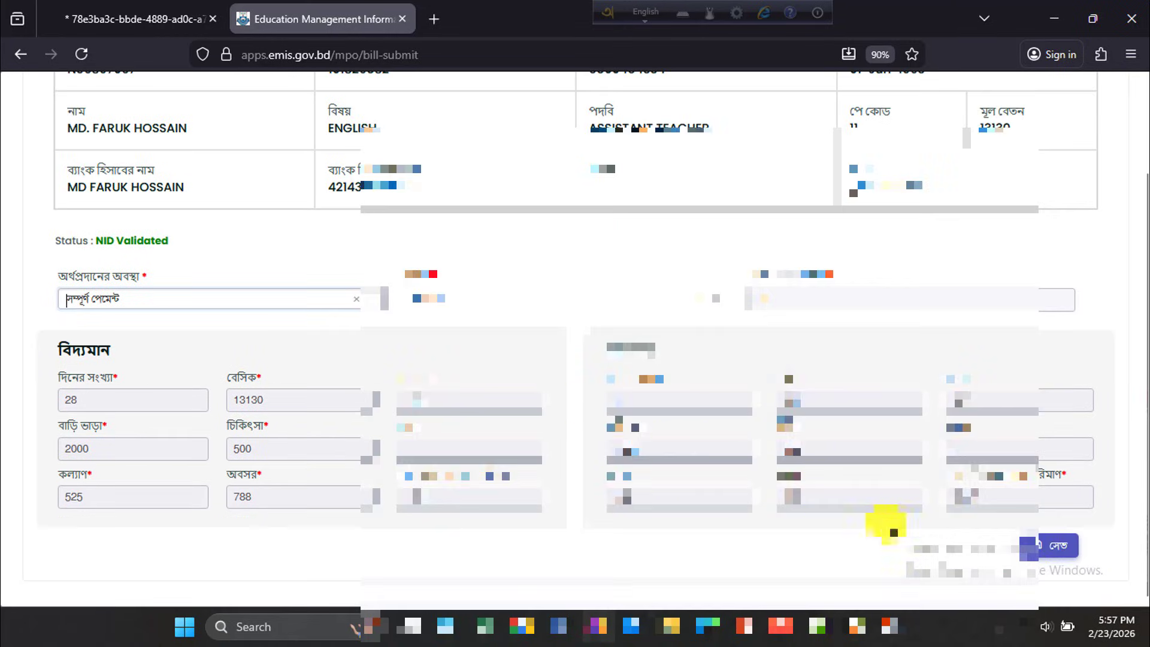
left_click(1059, 554)
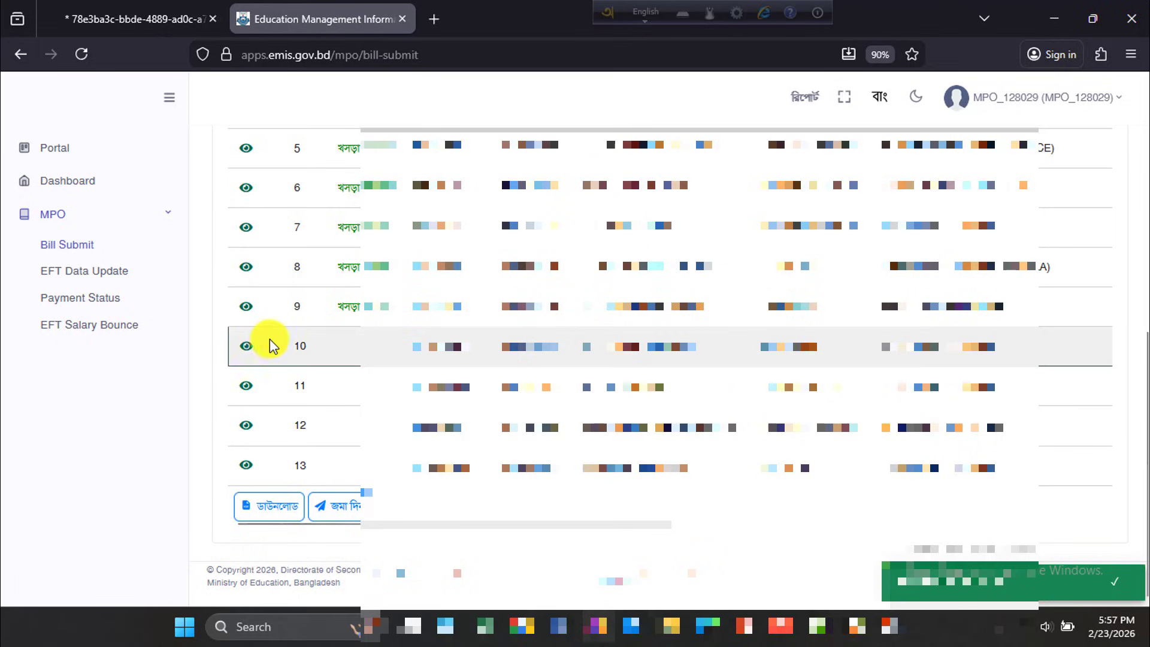
left_click(247, 346)
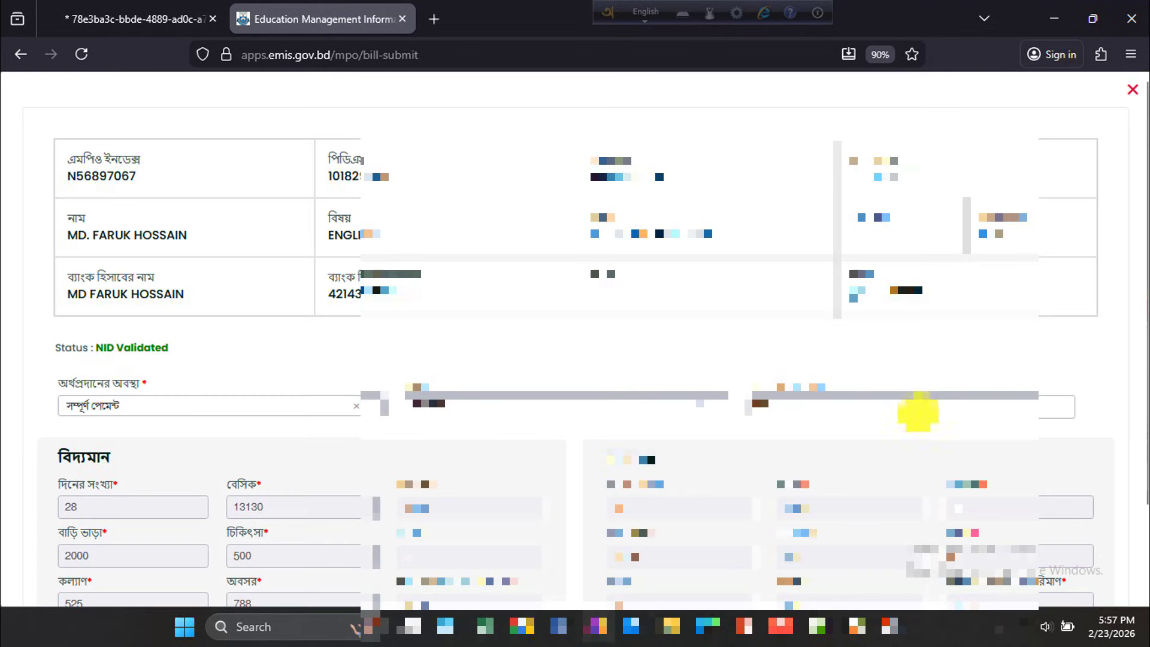
left_click(1132, 90)
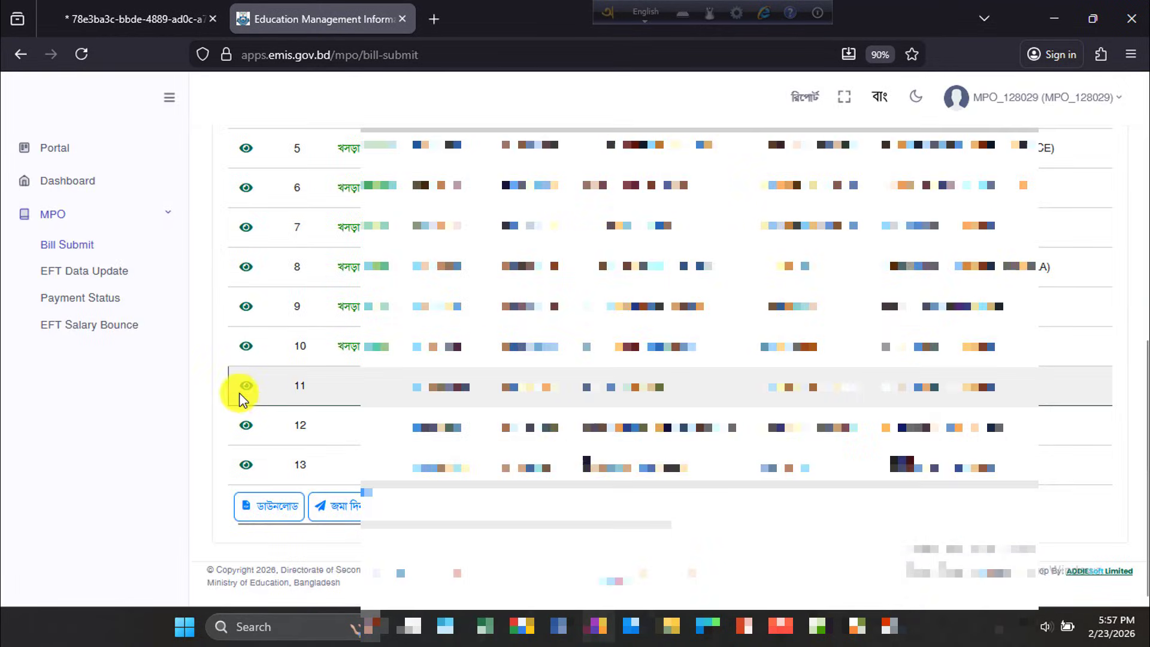
Open the details of employee 11 in the bill list, set the payment status to সম্পূর্ণ পেমেন্ট and save
left_click(244, 386)
left_click(240, 403)
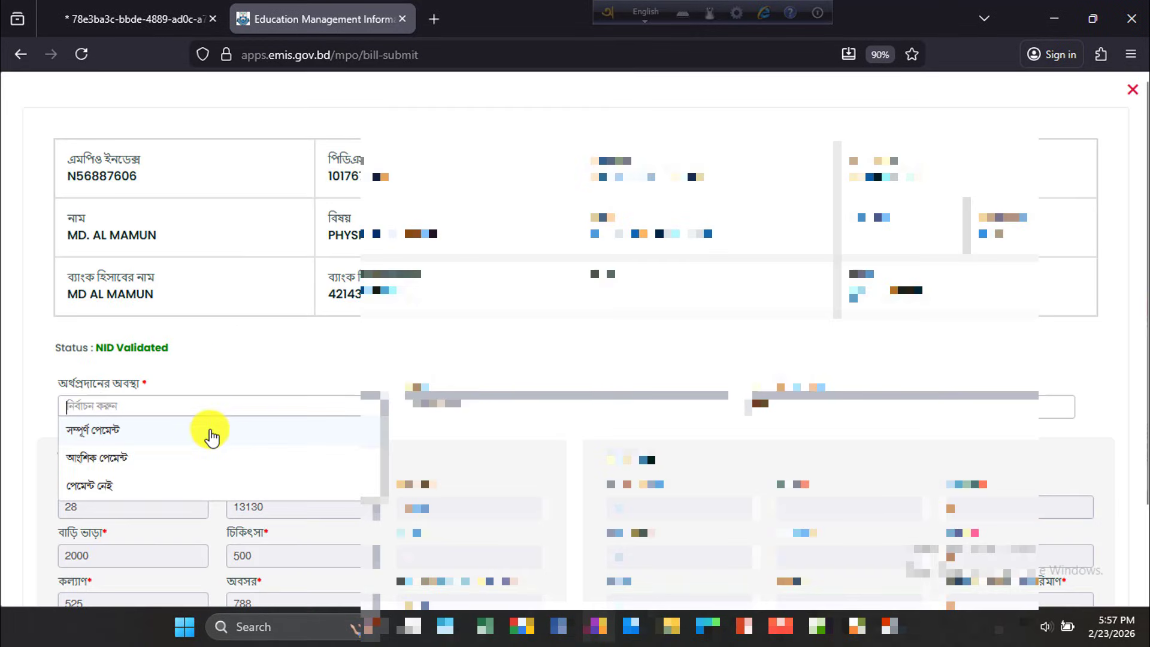
left_click(213, 433)
scroll(788, 459, "down", 2)
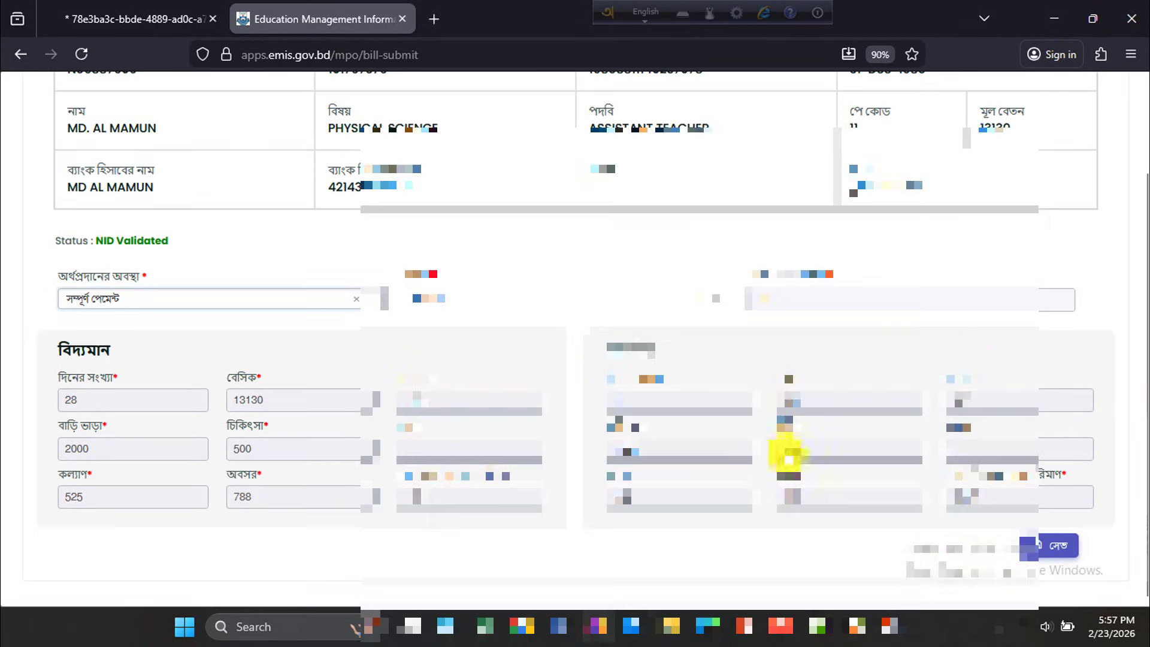
left_click(1042, 545)
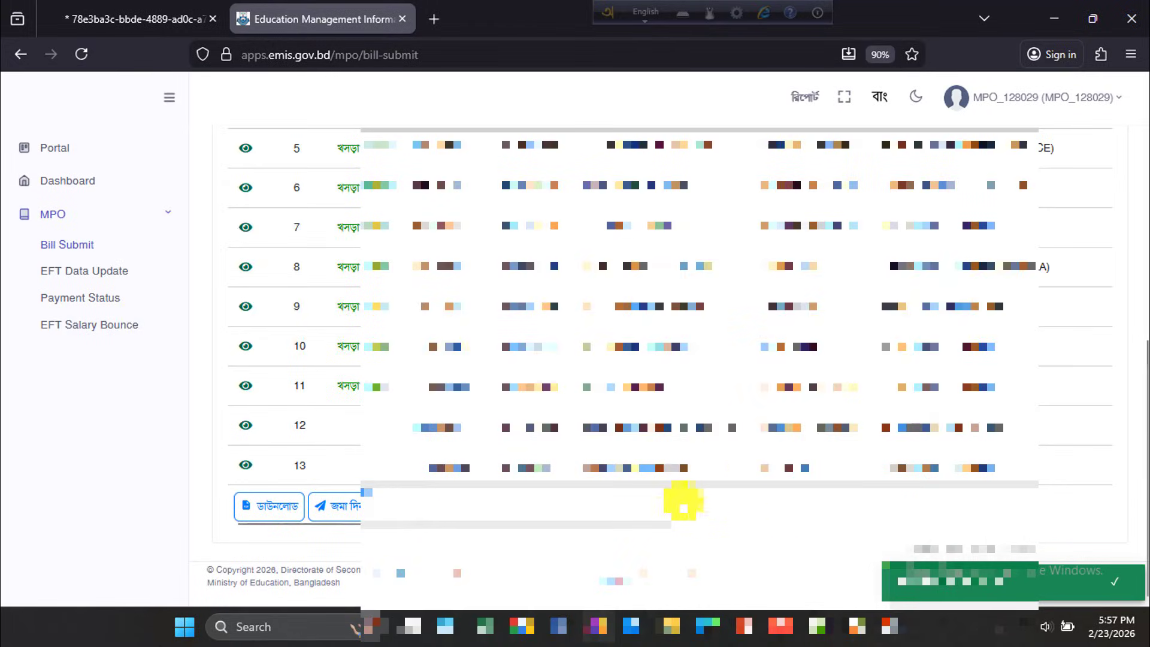
Open the details of employee 12 in the bill list, set the payment status to সম্পূর্ণ পেমেন্ট and save
left_click(246, 426)
left_click(290, 403)
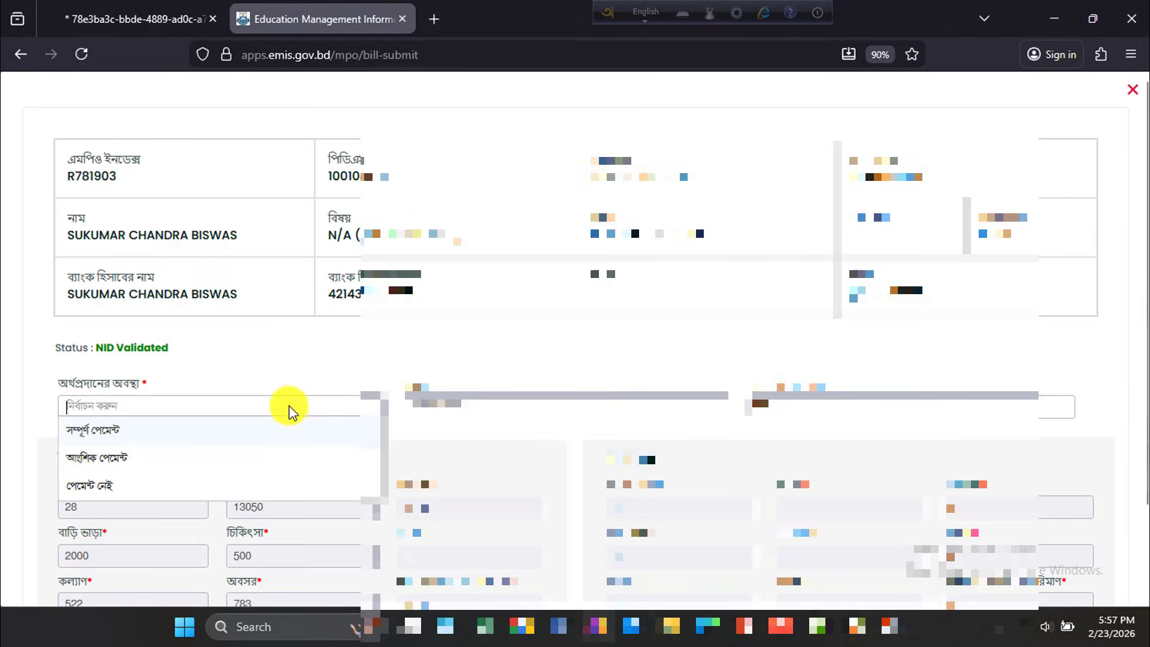
left_click(265, 428)
scroll(687, 360, "down", 2)
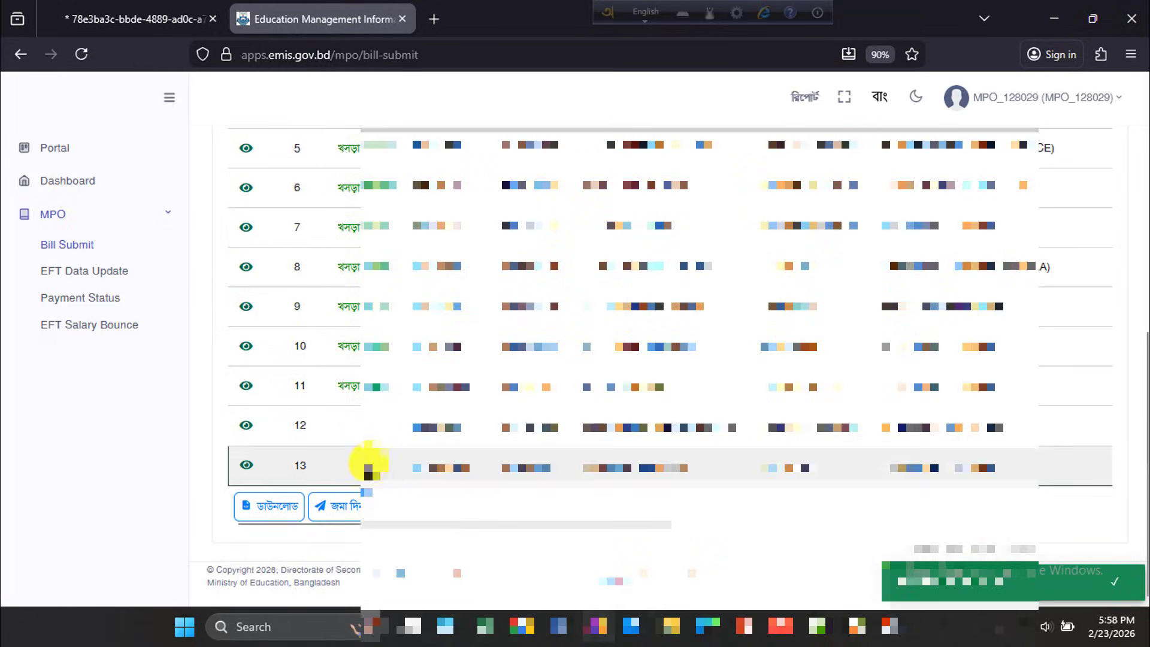
Open the details of employee 13 in the bill list, set the payment status to সম্পূর্ণ পেমেন্ট and save
left_click(248, 466)
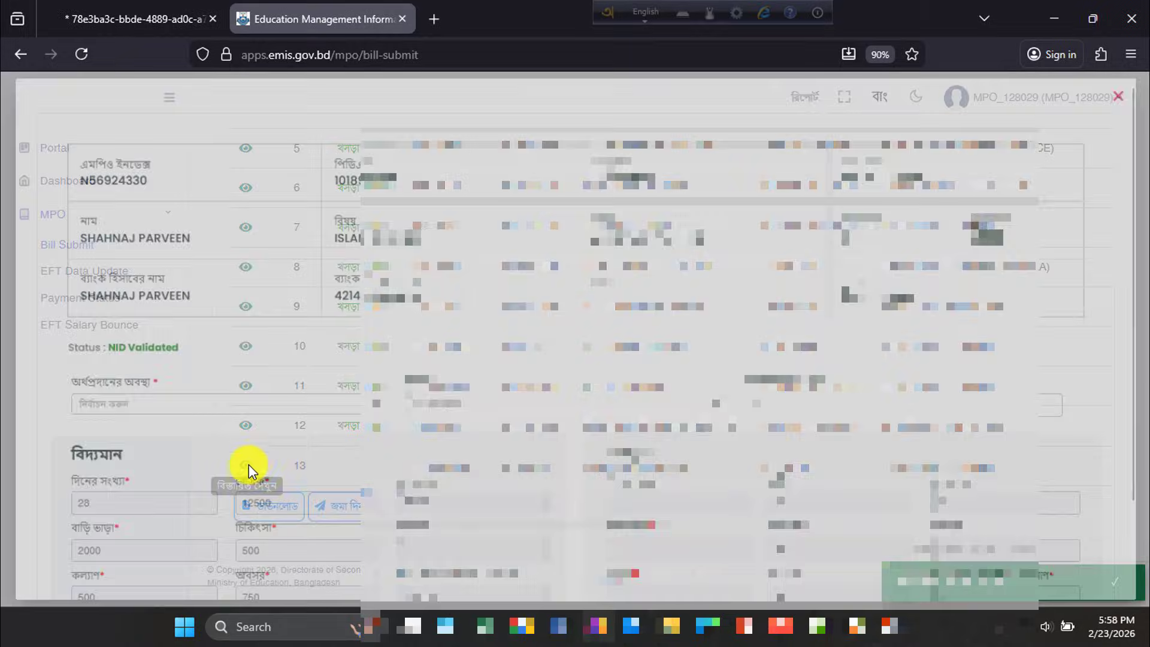
left_click(171, 406)
left_click(161, 439)
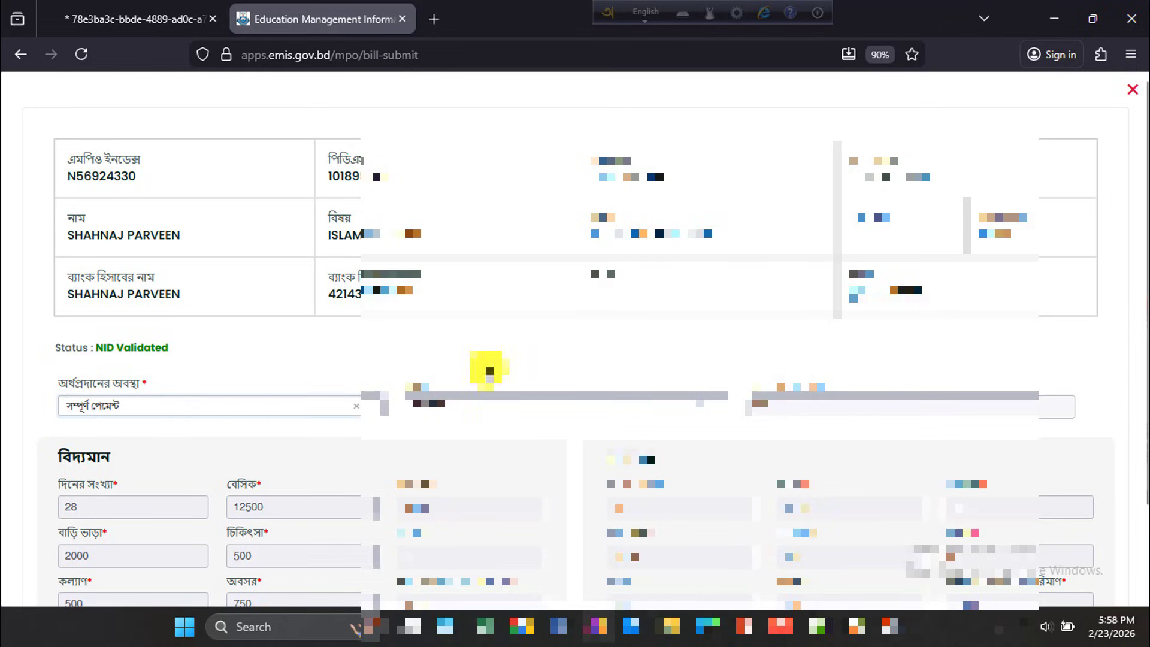
scroll(547, 379, "down", 2)
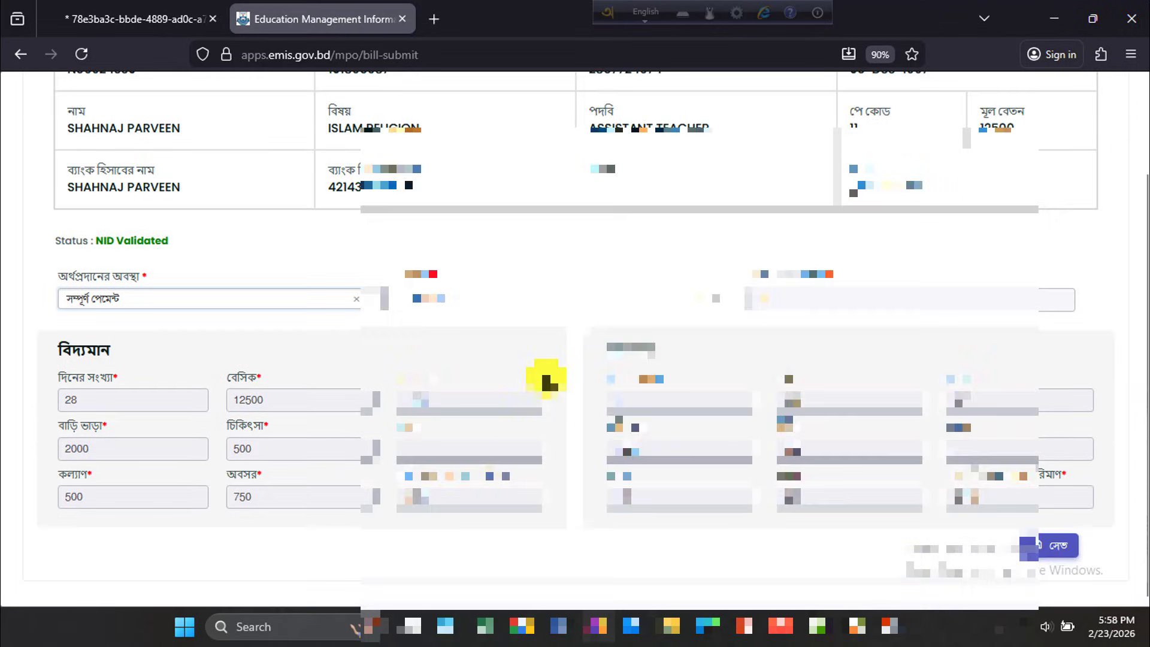
left_click(1032, 542)
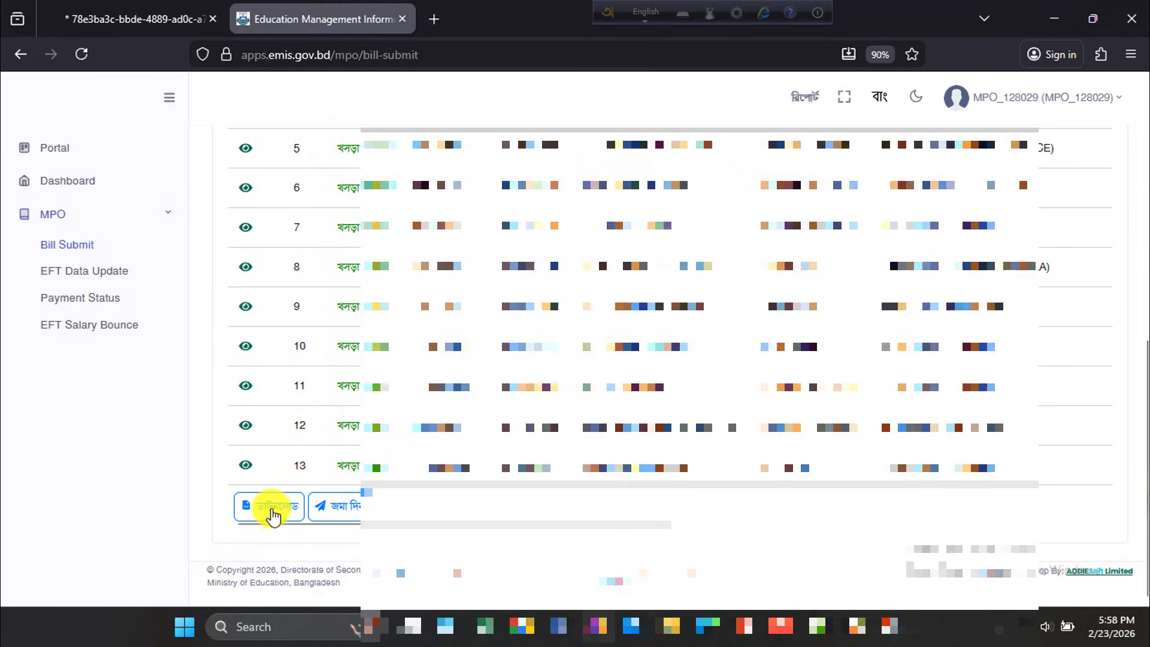
Review the saved employee list, submit the completed bill and confirm the submission
scroll(333, 300, "up", 6)
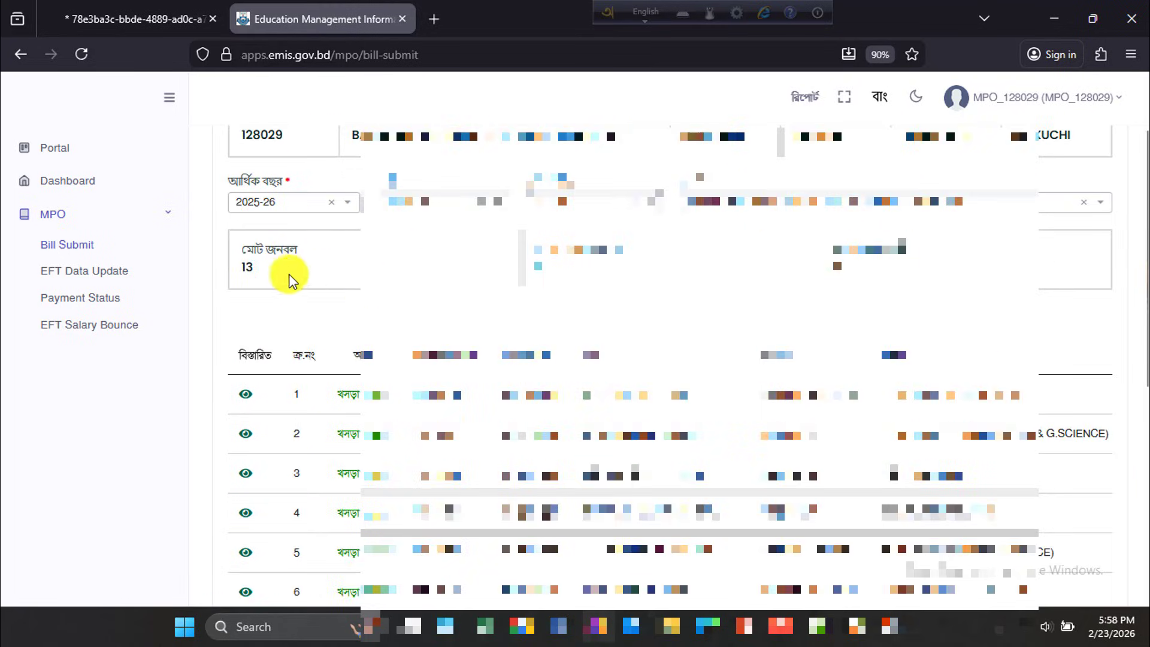
scroll(342, 342, "down", 3)
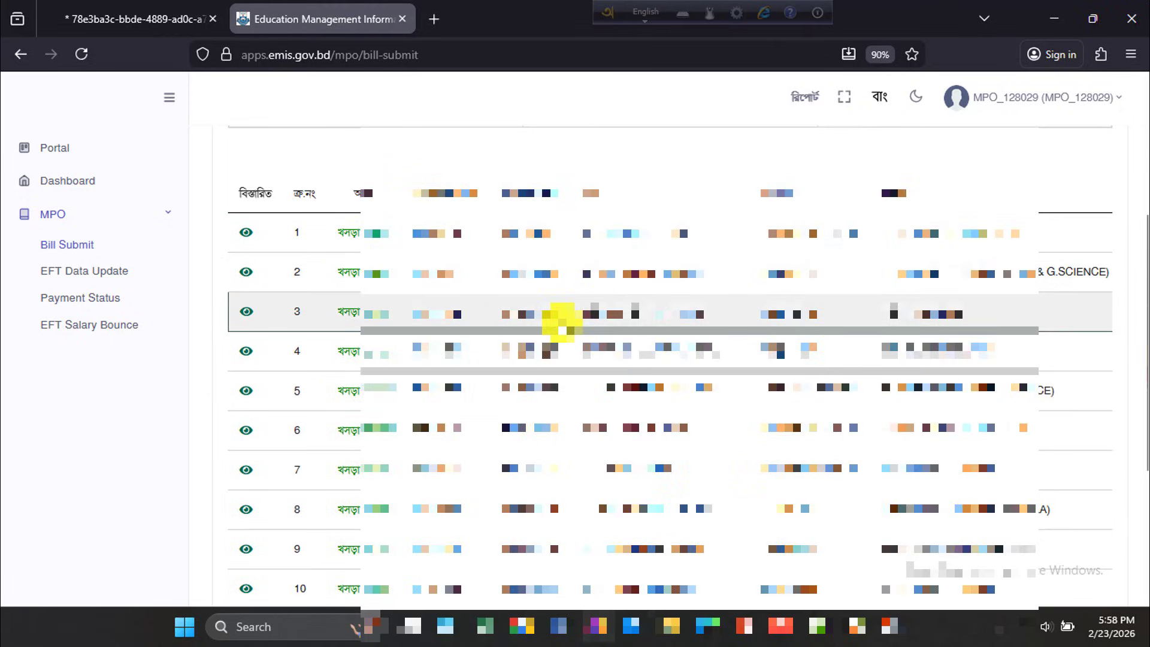
scroll(559, 324, "down", 2)
scroll(558, 323, "down", 2)
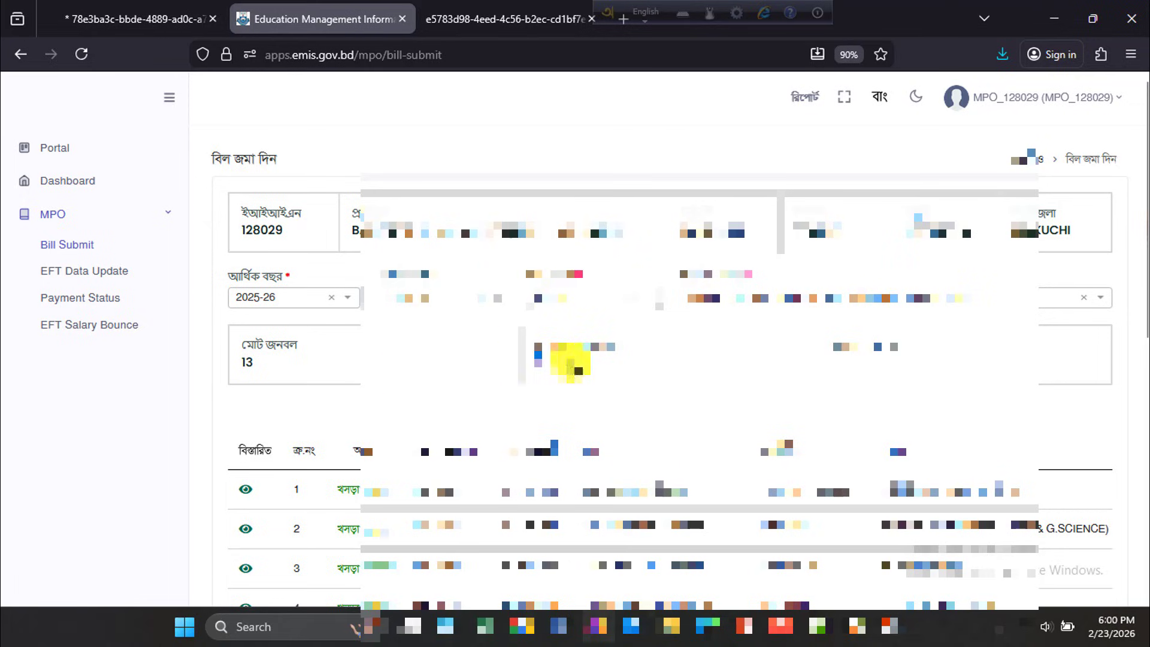
scroll(574, 359, "down", 8)
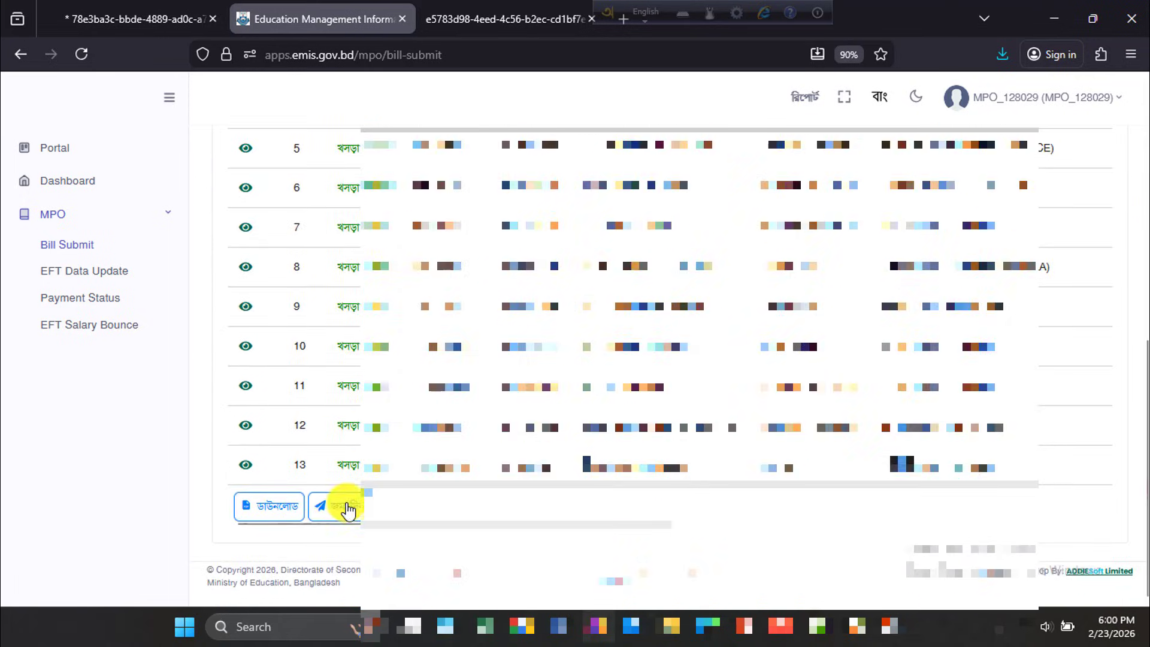
left_click(341, 511)
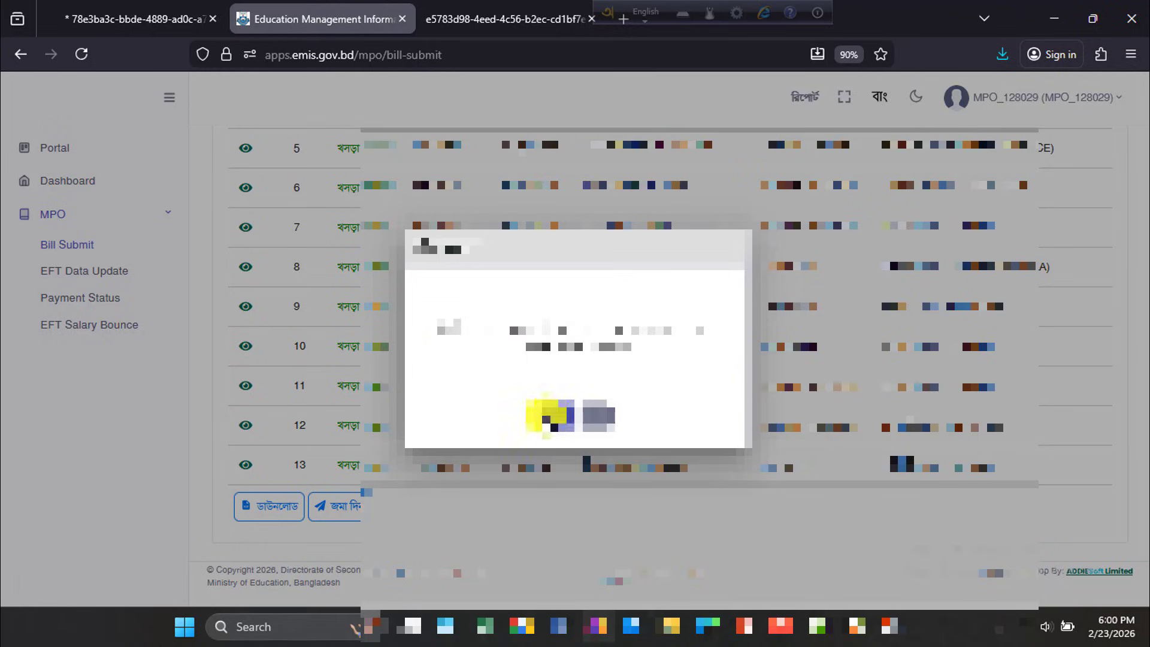
left_click(548, 414)
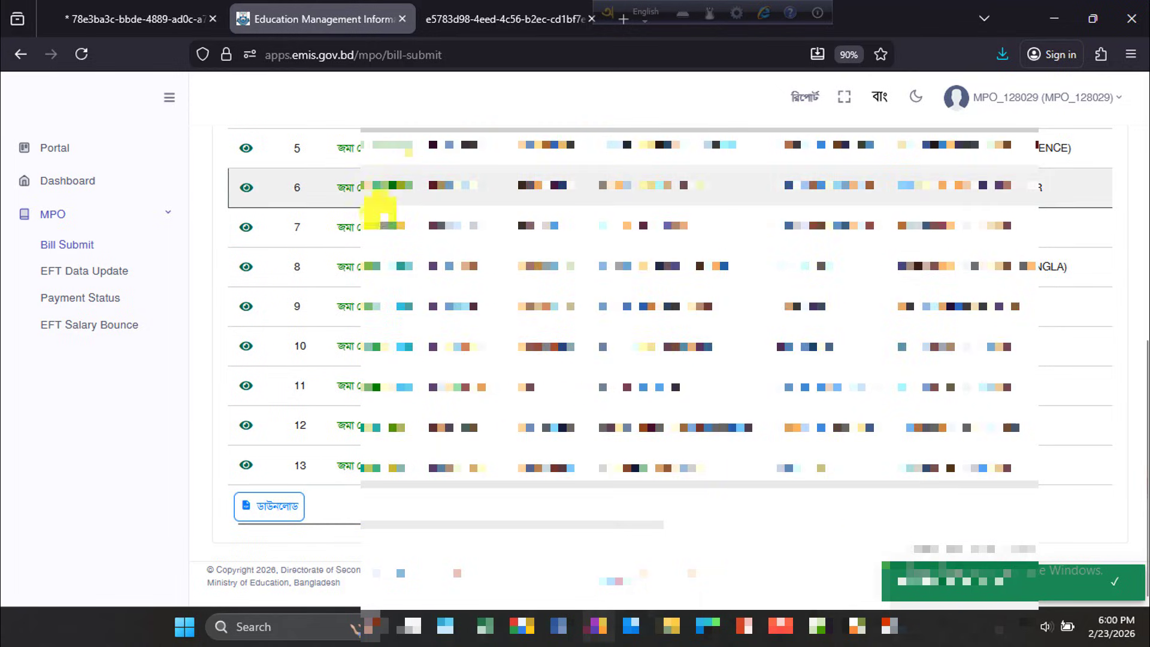
Check the total staff count (মোট জনবল) and the neighbouring figures in the submitted bill's summary
scroll(379, 210, "up", 8)
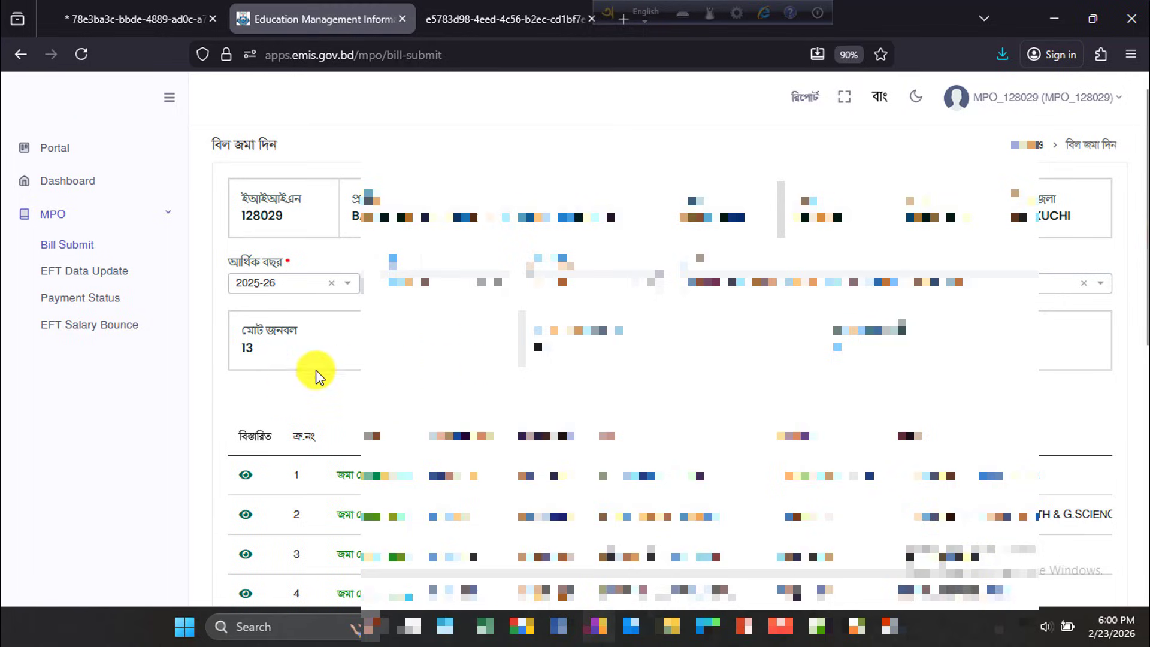
double_click(247, 347)
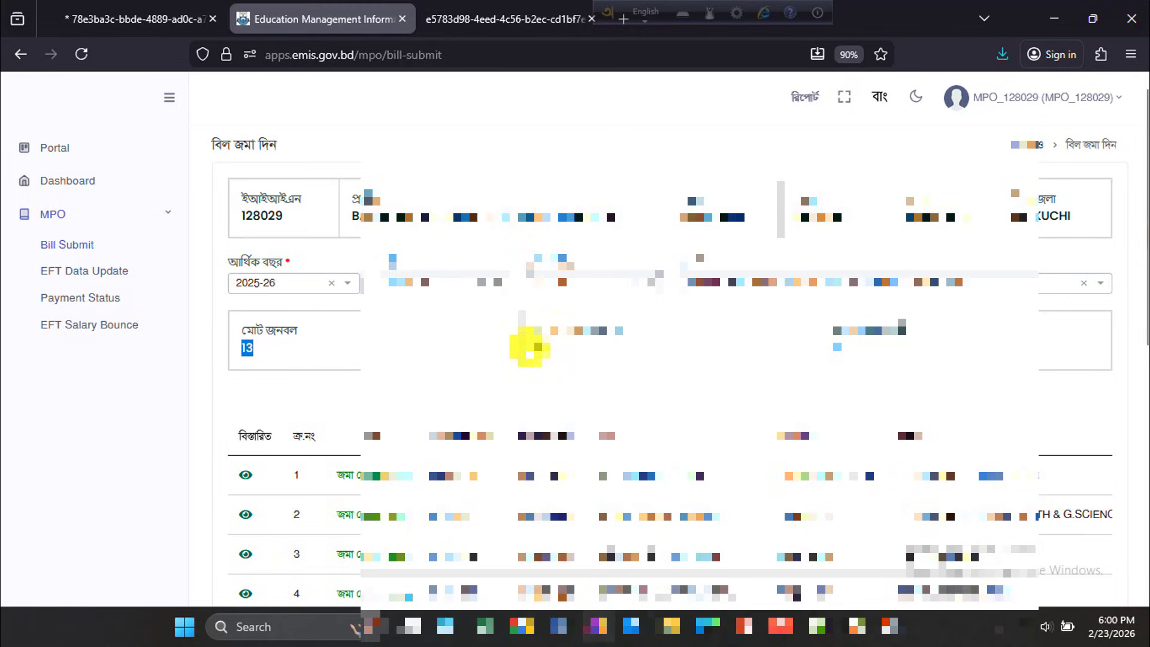
left_click(529, 348)
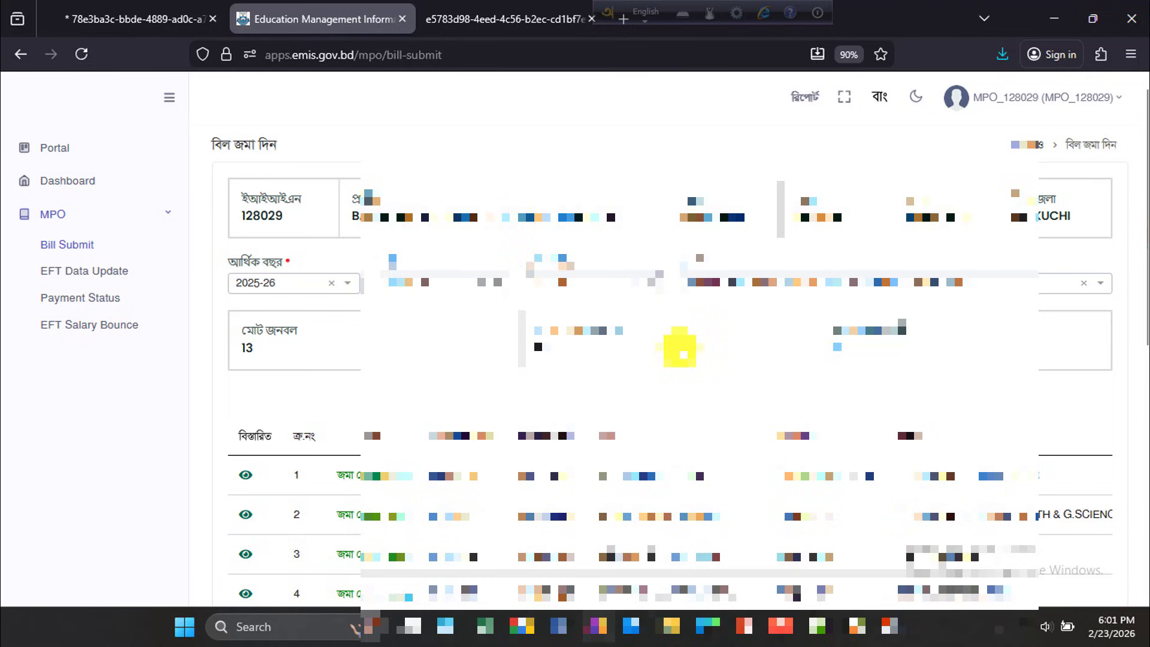
Download the submitted bill and save the PDF to the Desktop as February_MPO_202526
scroll(680, 348, "down", 8)
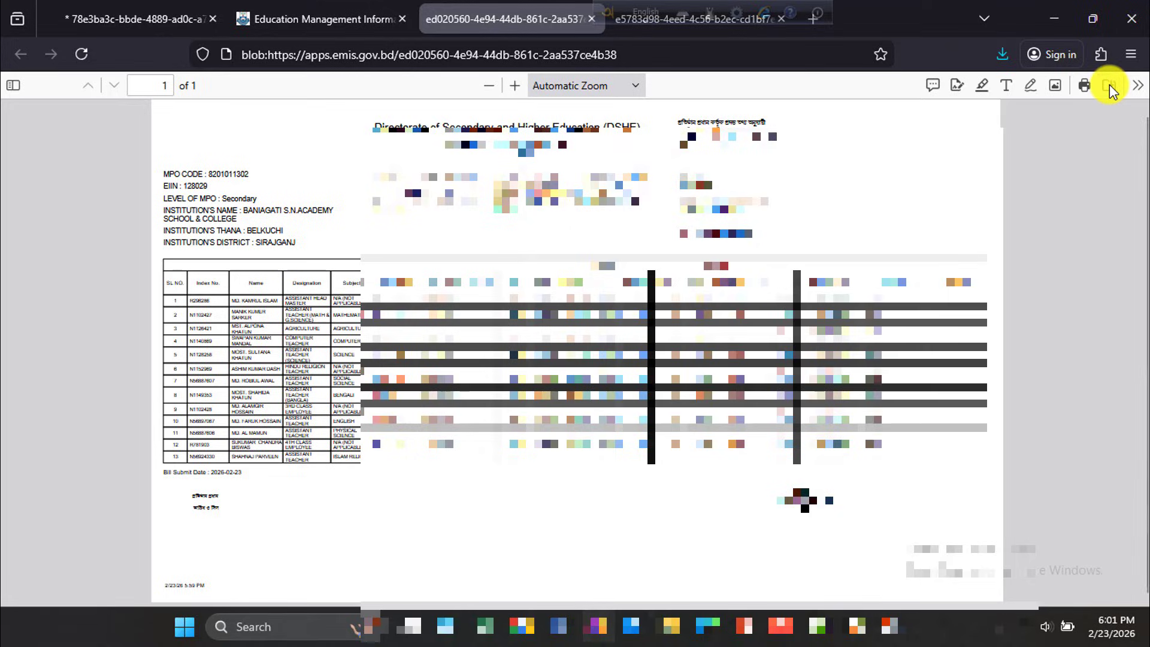
left_click(1109, 84)
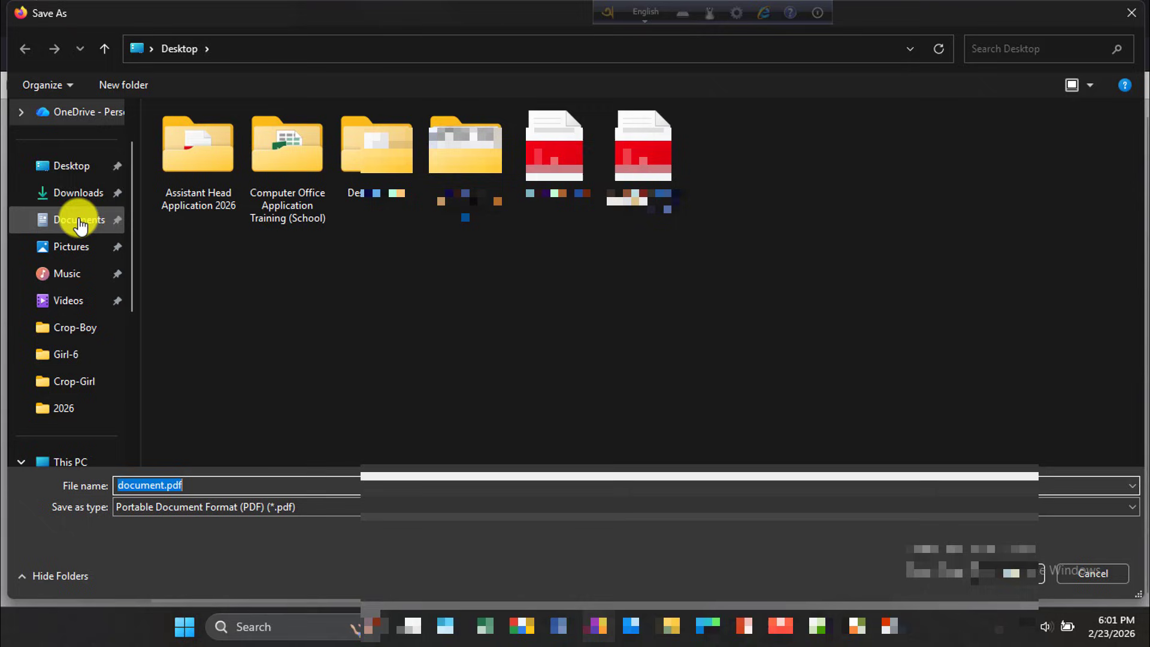
left_click(61, 167)
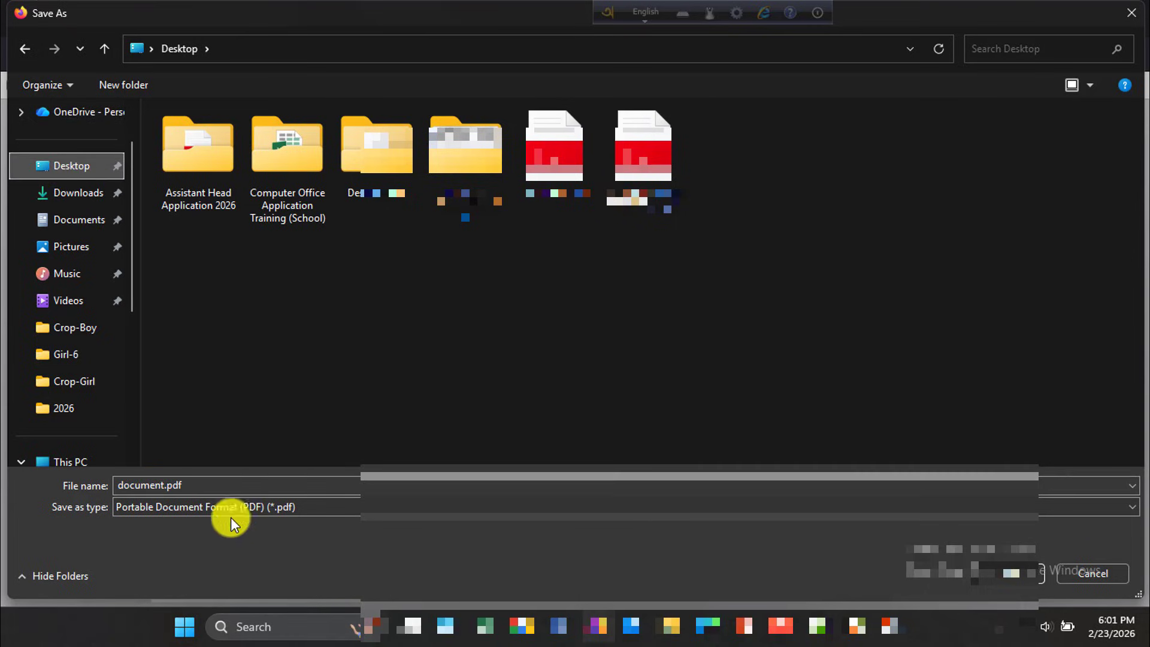
key("Caps_Lock")
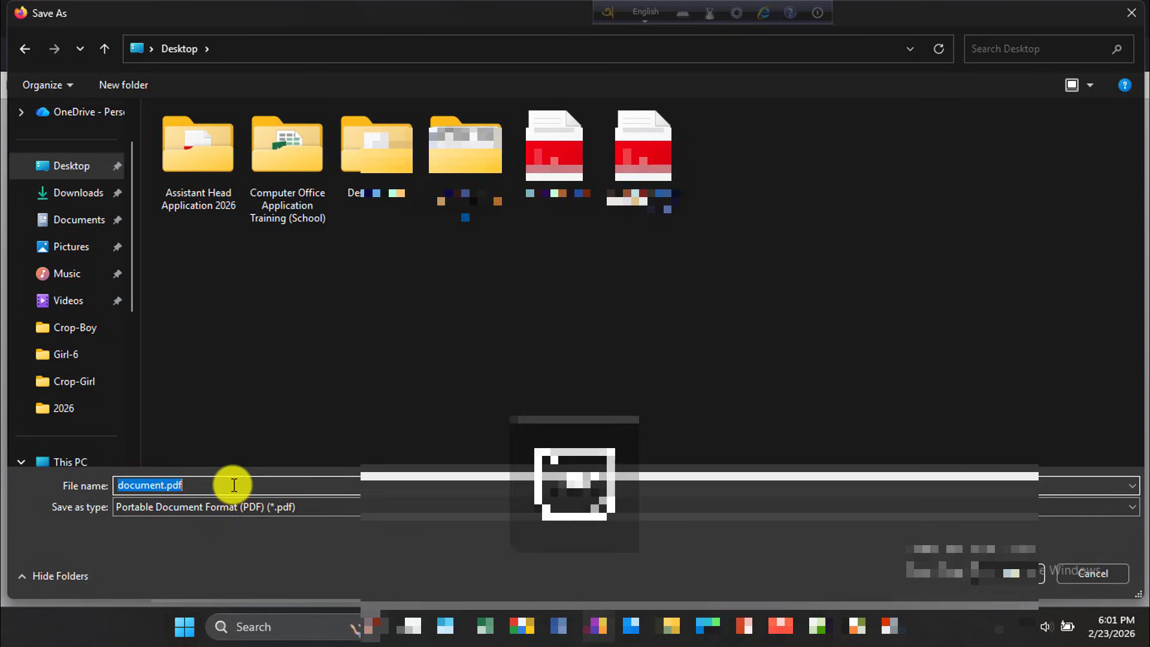
type("Fe")
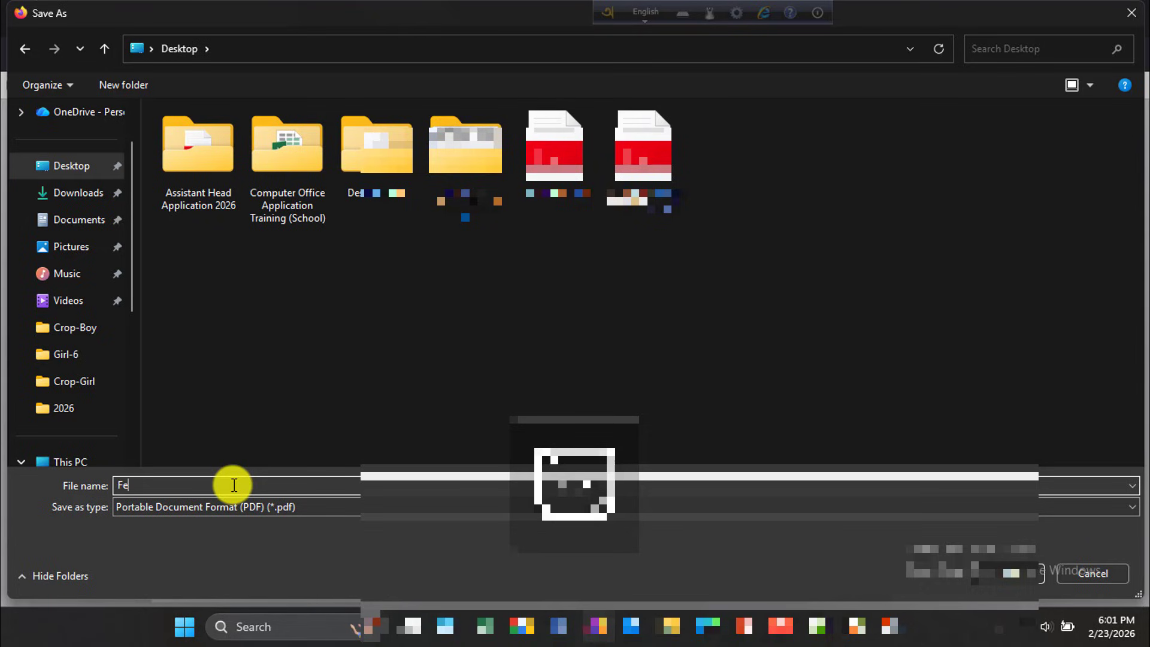
type("bru")
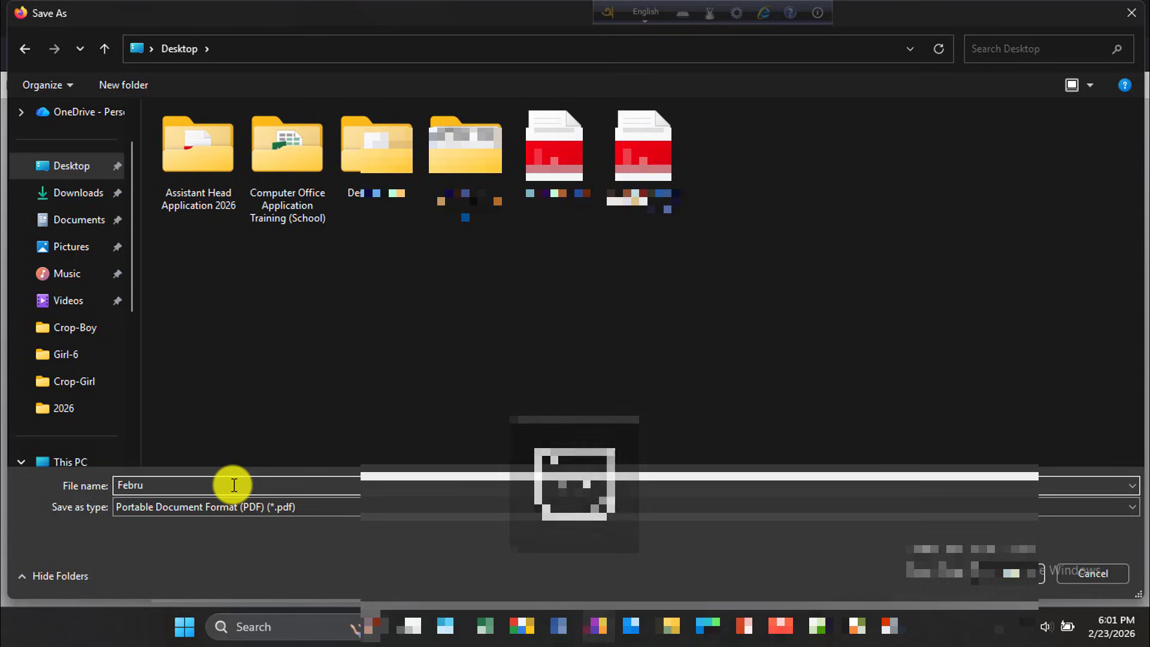
type("ary_")
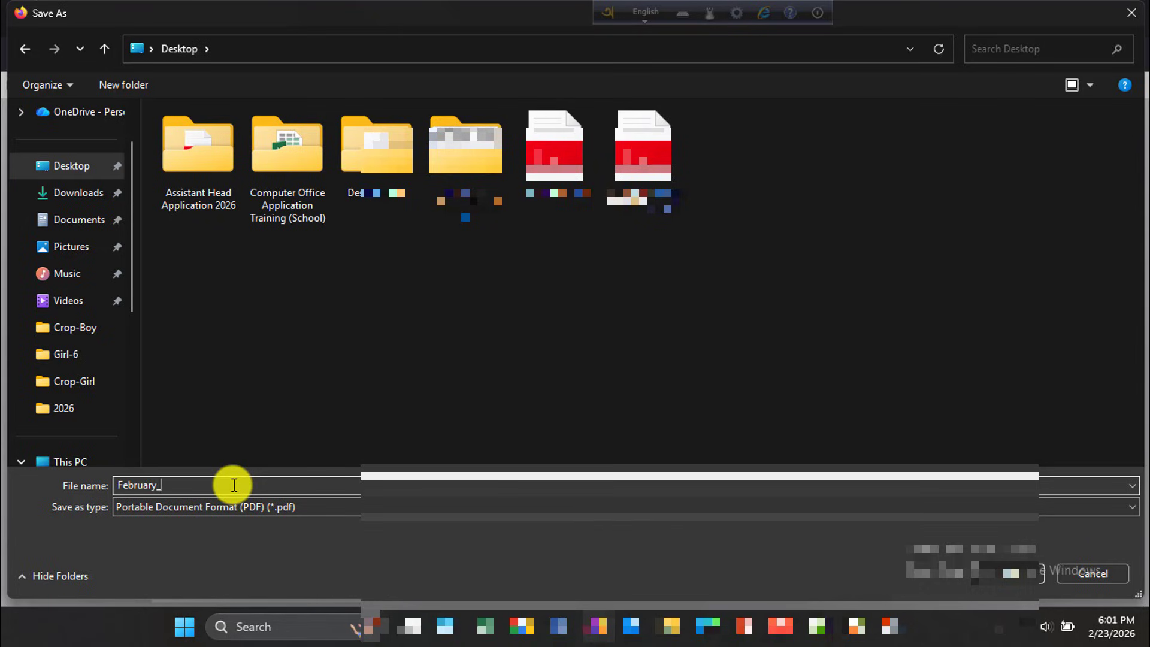
type("MPO")
type("_2025")
type("26")
key("Return")
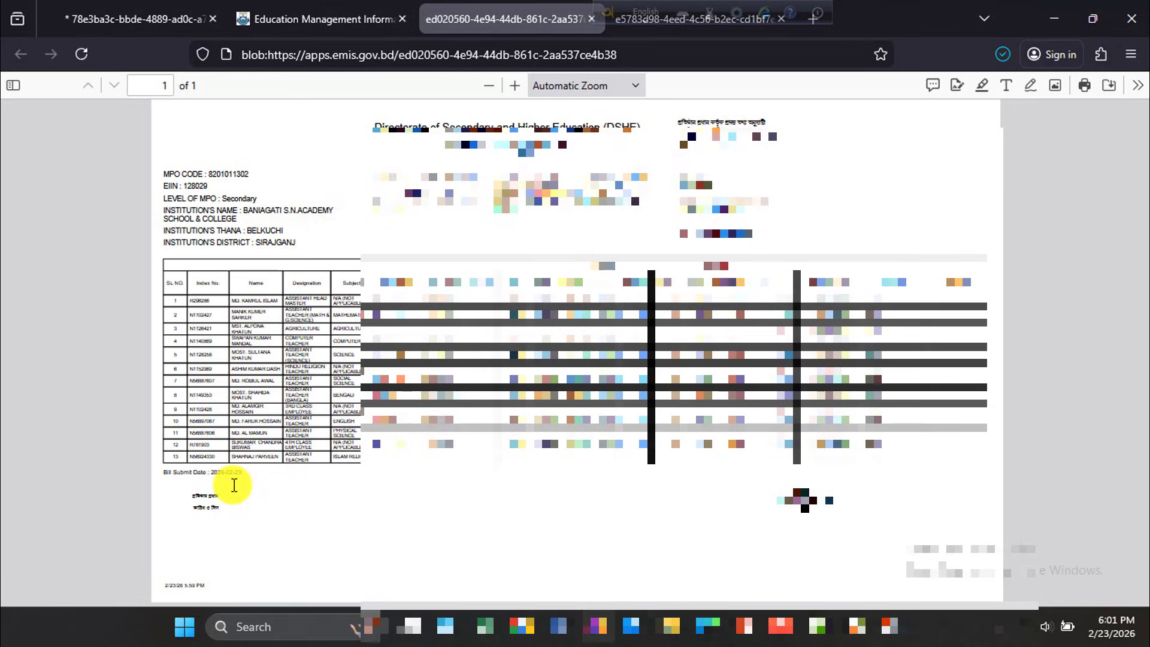
Return to the bill submission page and load the institution's other bill list for 2025-26 to view it
left_click(289, 20)
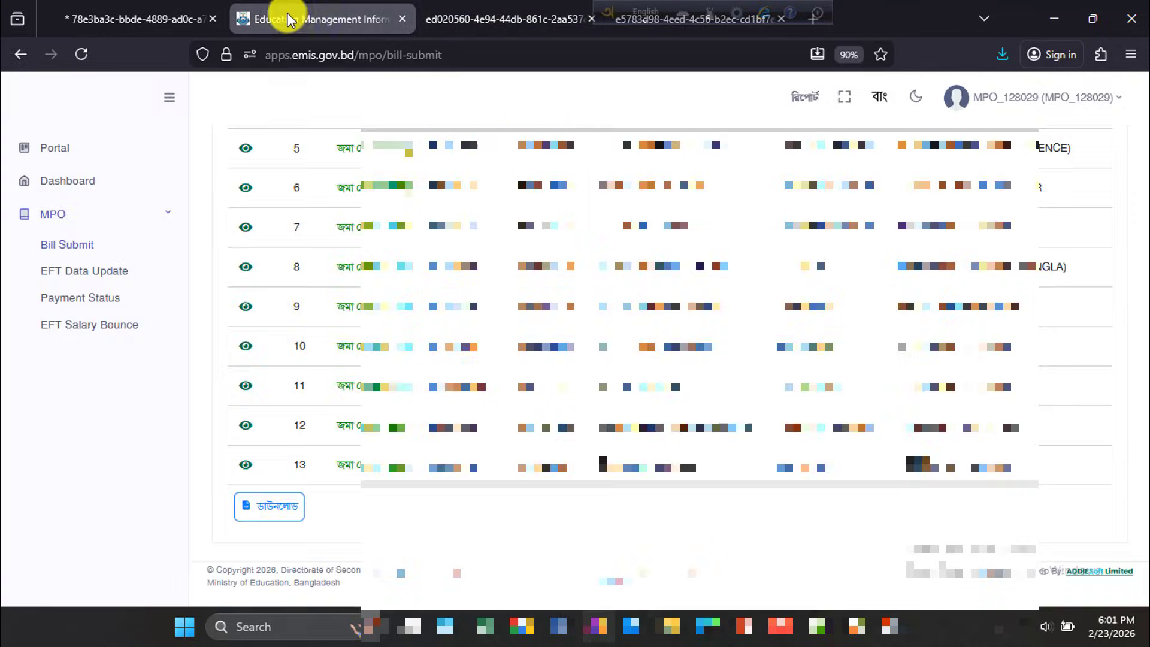
scroll(650, 339, "up", 10)
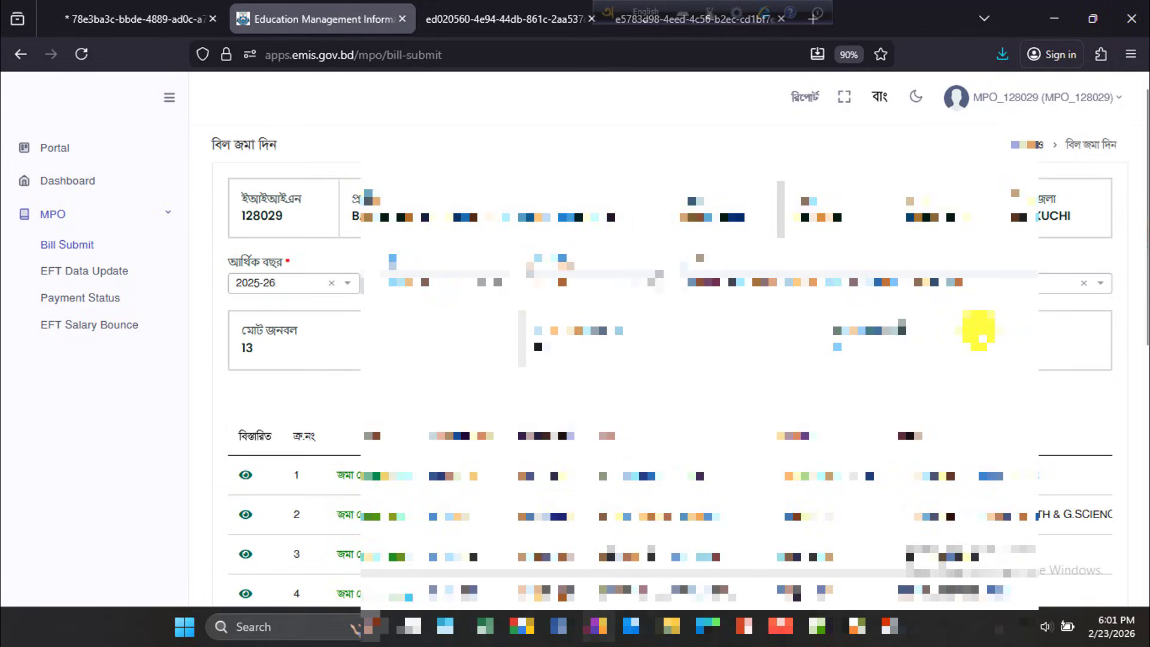
left_click(881, 282)
left_click(806, 330)
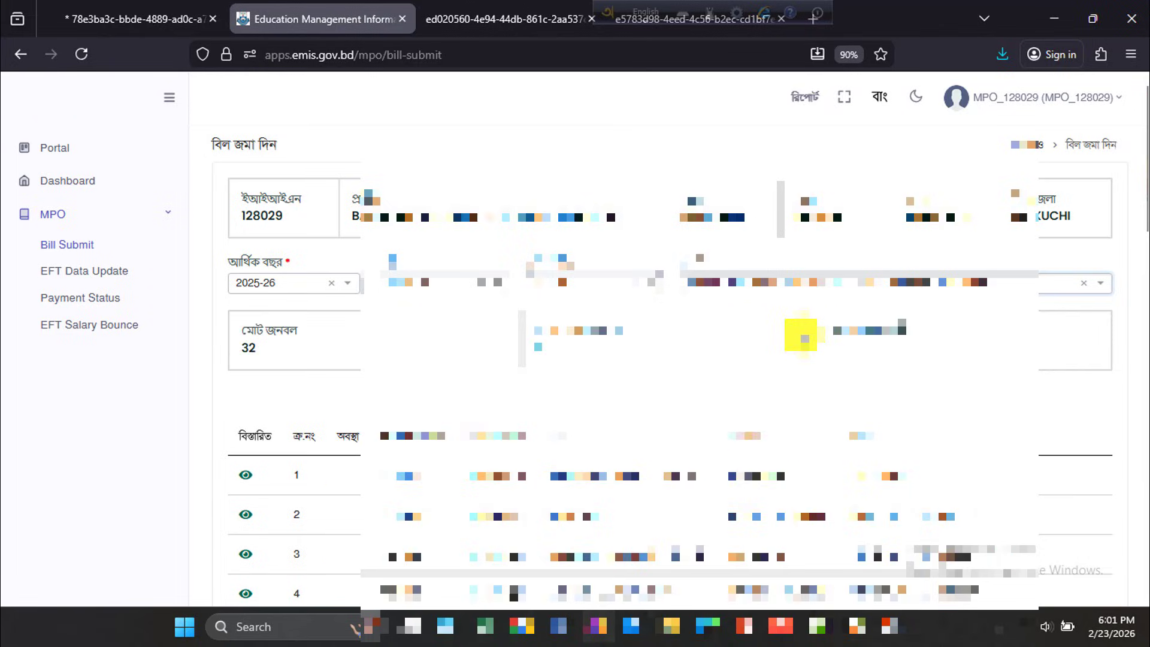
Switch back to the submitted bill and review its employee list down to the download option
left_click(775, 286)
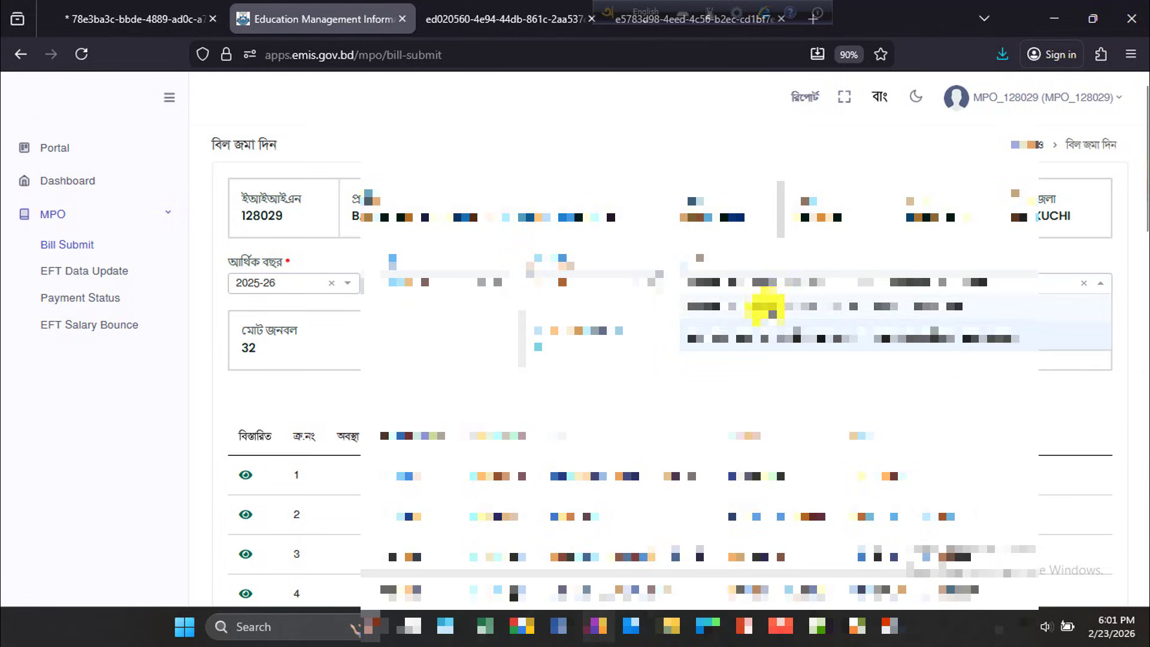
left_click(765, 306)
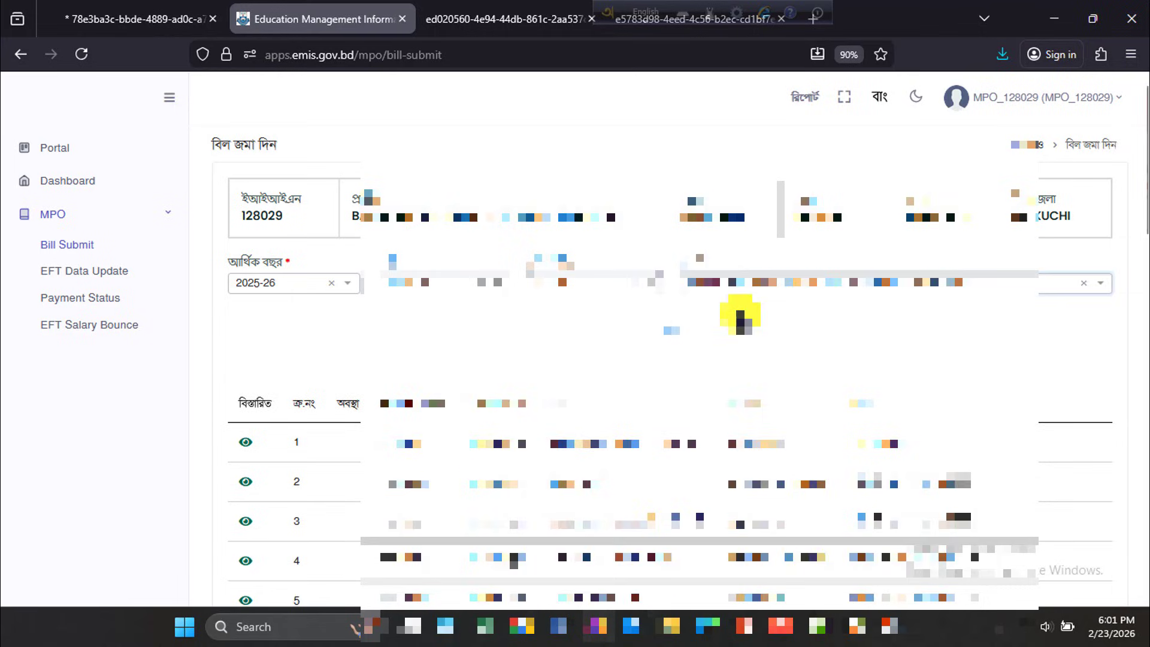
scroll(651, 359, "down", 1)
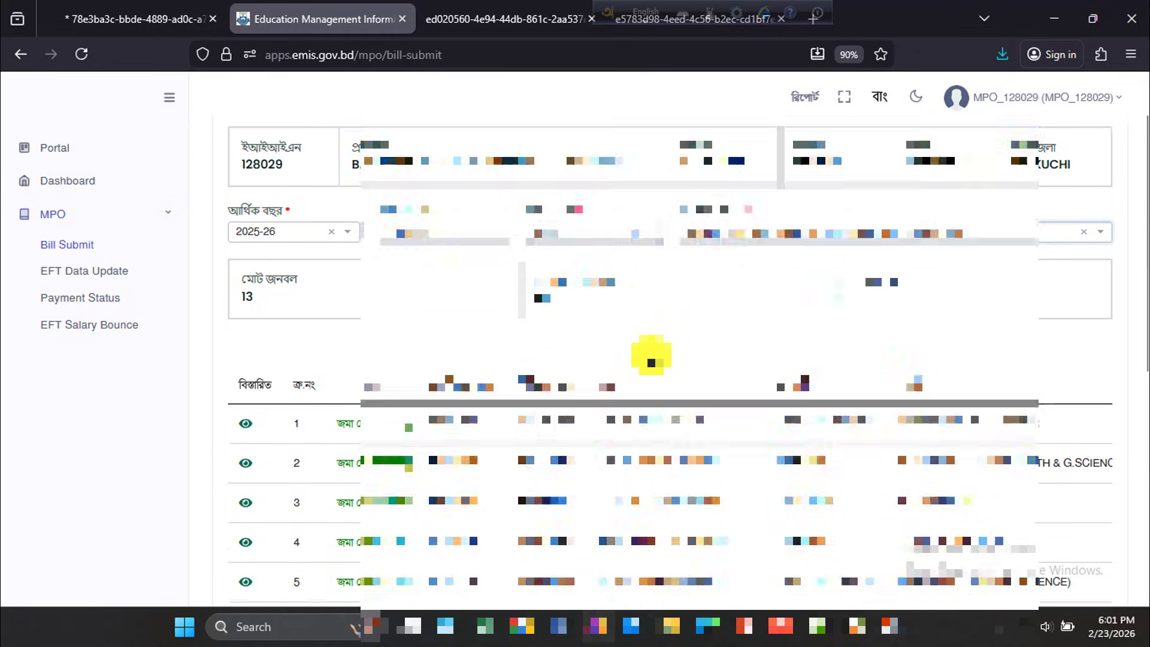
scroll(652, 360, "down", 7)
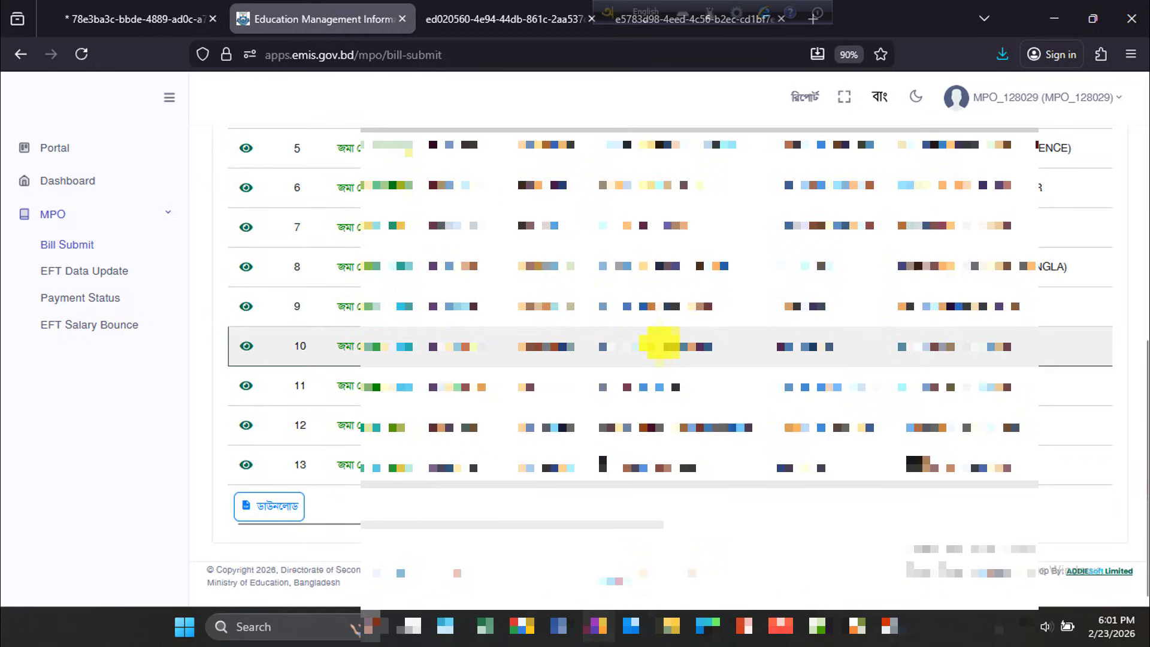
scroll(659, 347, "up", 4)
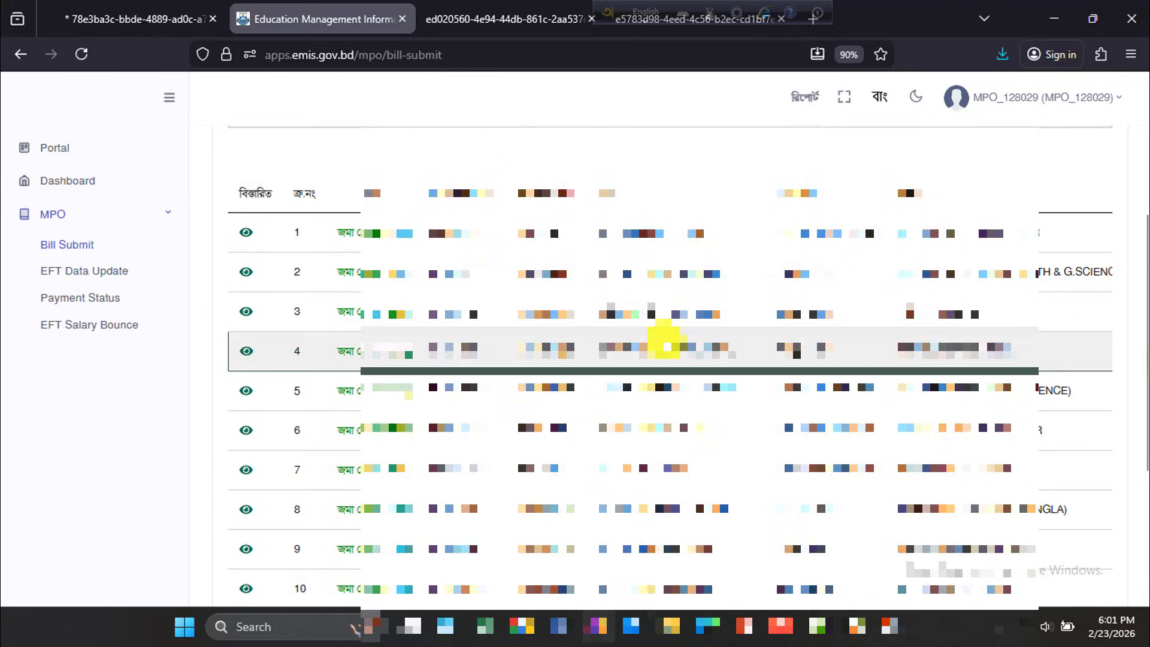
scroll(665, 346, "down", 4)
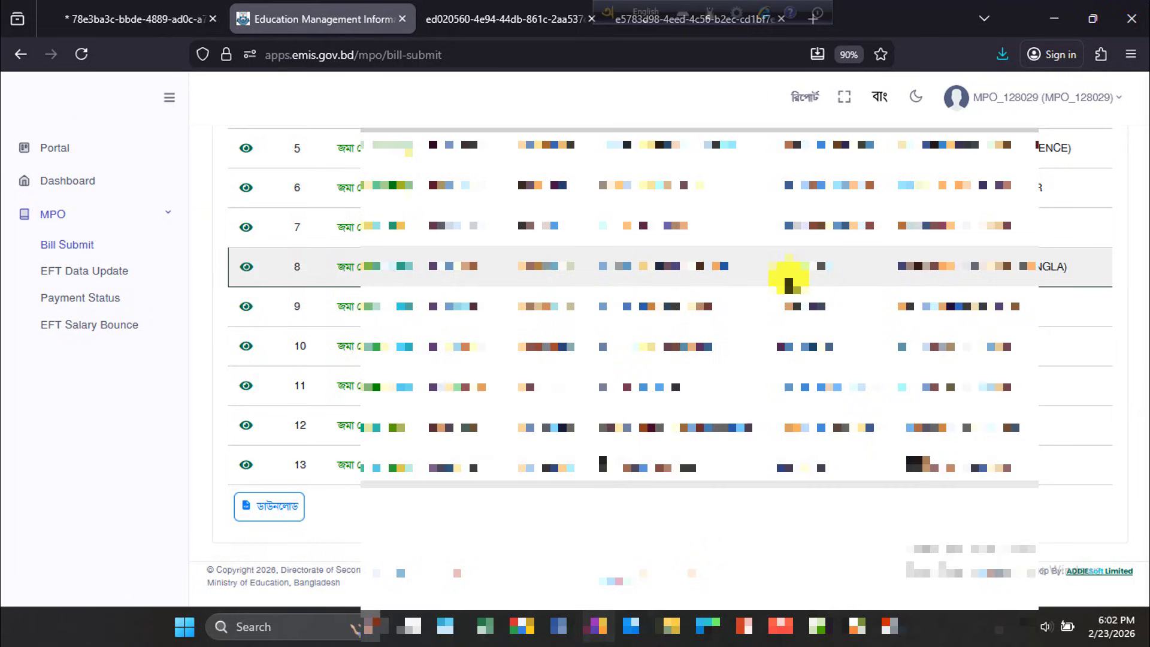
Log out of the institution's MPO account in the EMIS portal
scroll(788, 282, "up", 6)
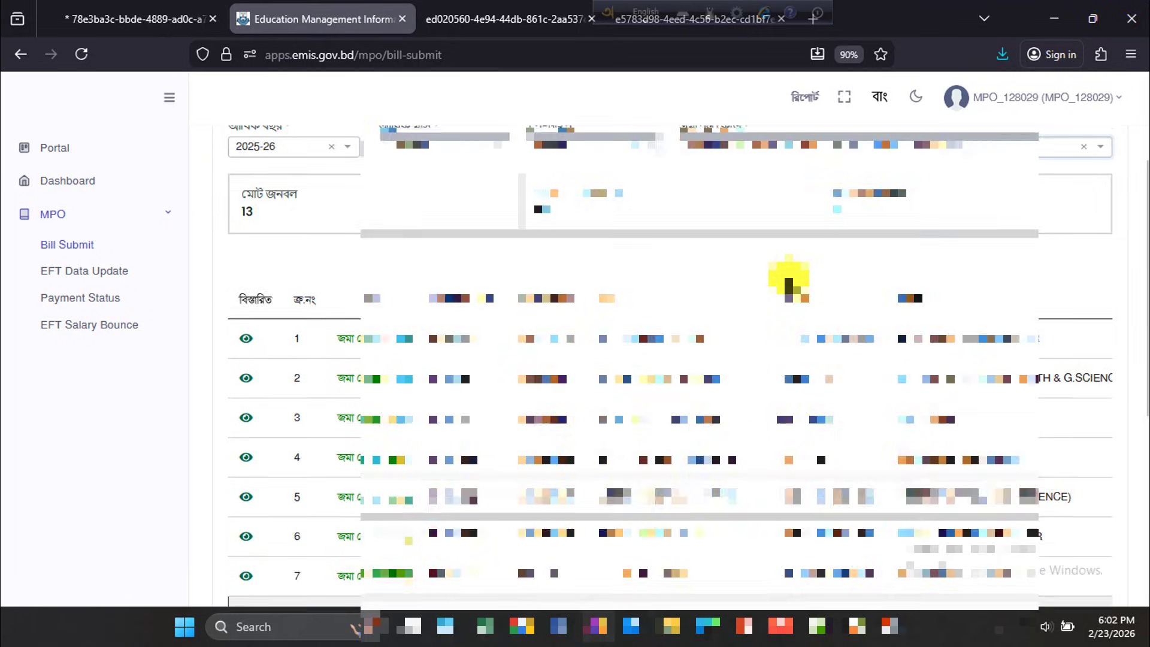
left_click(1100, 103)
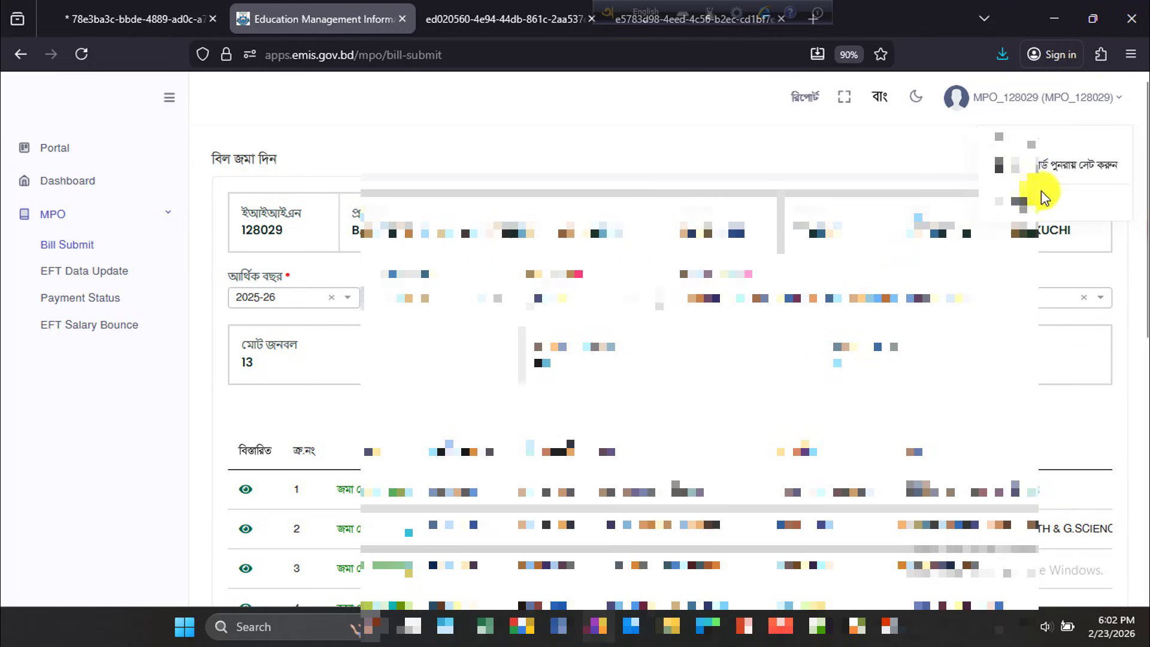
left_click(1023, 198)
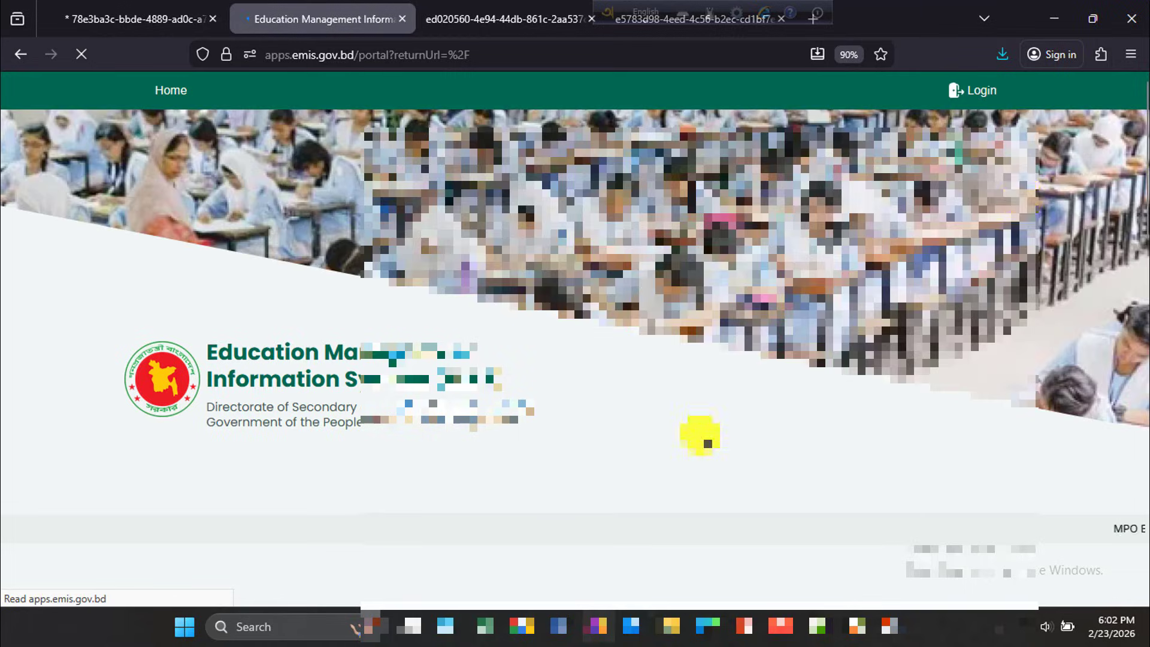